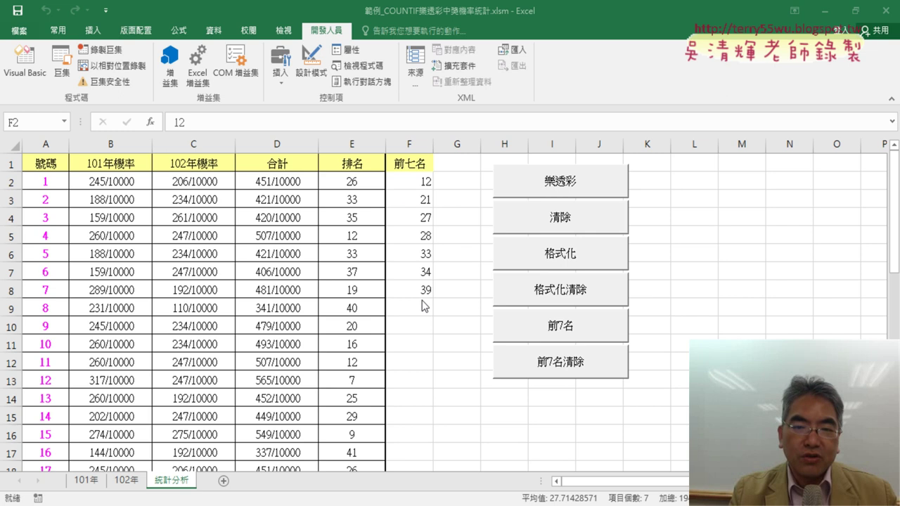
Review the top-seven numbers listed in F2:F8, such as 12 in F2.
left_click_drag(422, 182, 410, 293)
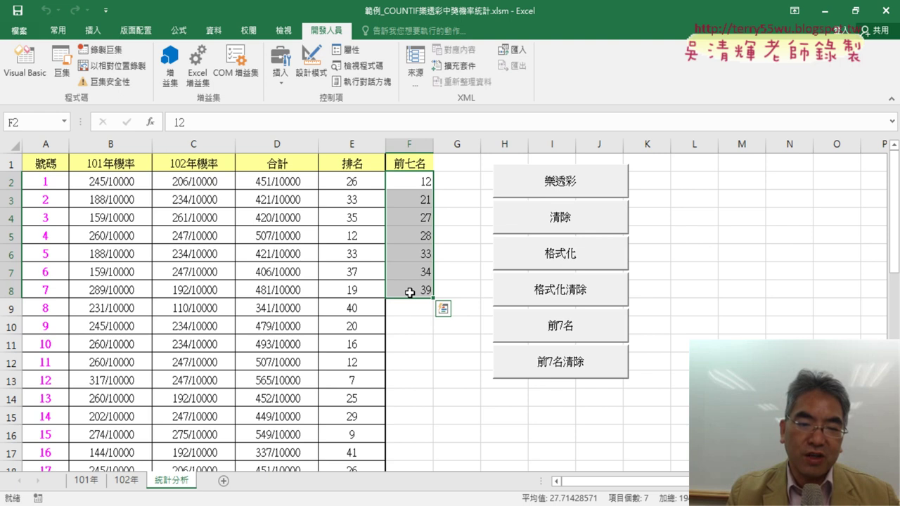
scroll(418, 341, "down", 5)
scroll(418, 343, "up", 5)
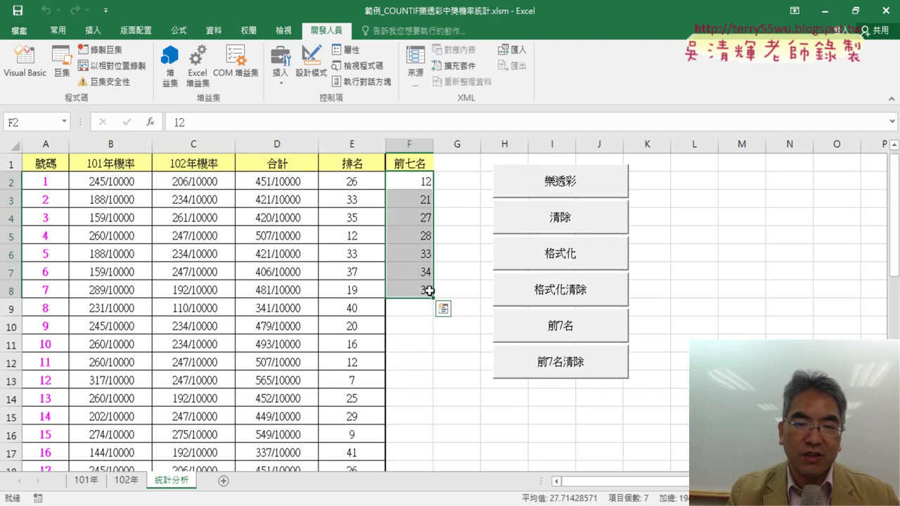
left_click(415, 199)
left_click(418, 219)
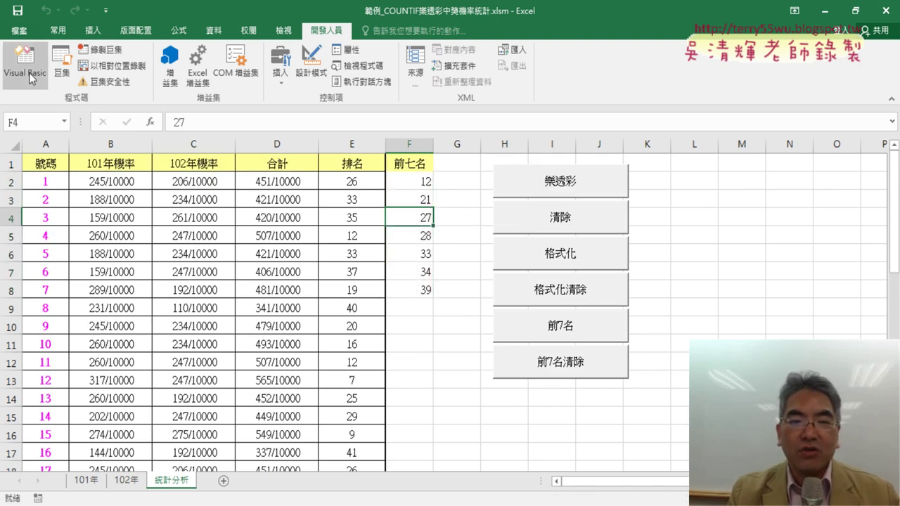
left_click(462, 186)
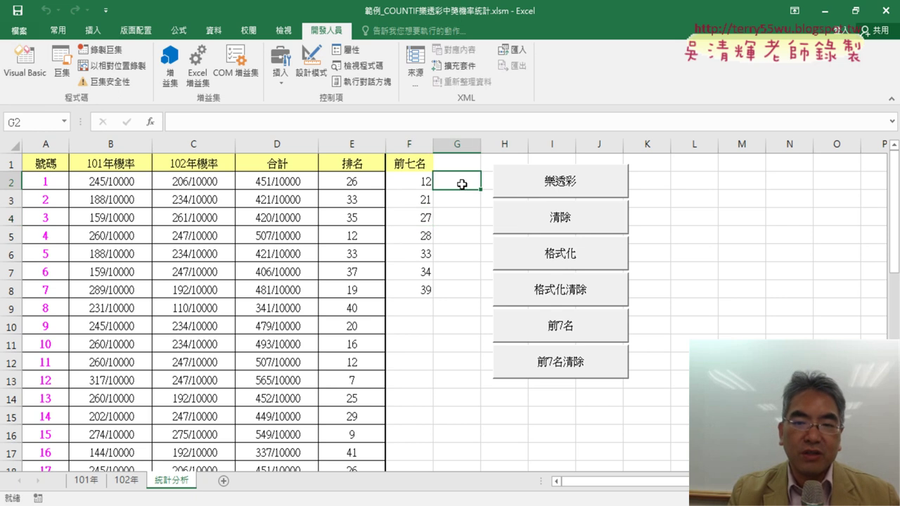
left_click(417, 183)
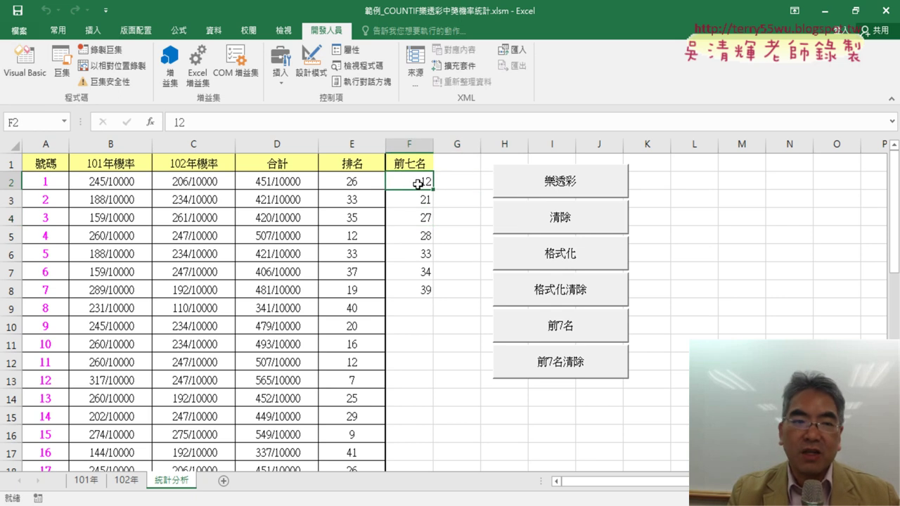
Select rows 2 and 3, then bring up the VBA editor with the Module1 code.
left_click(15, 184)
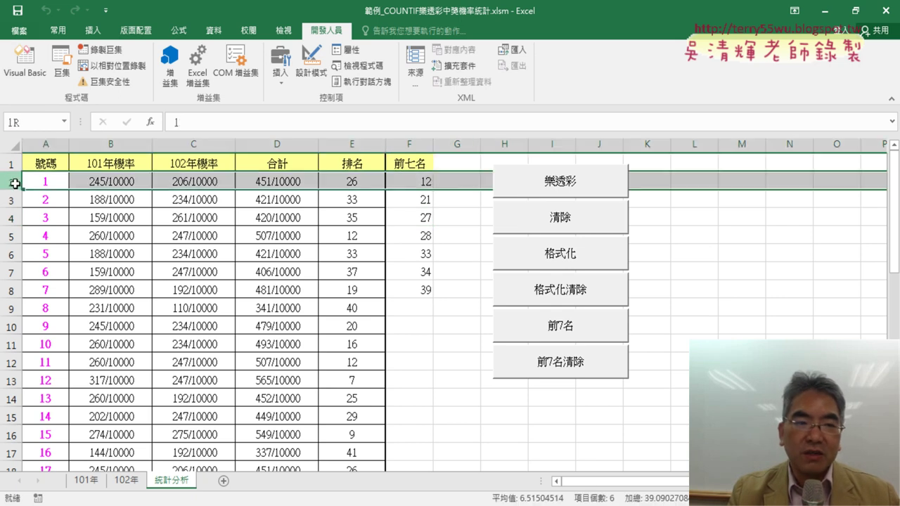
left_click(13, 199)
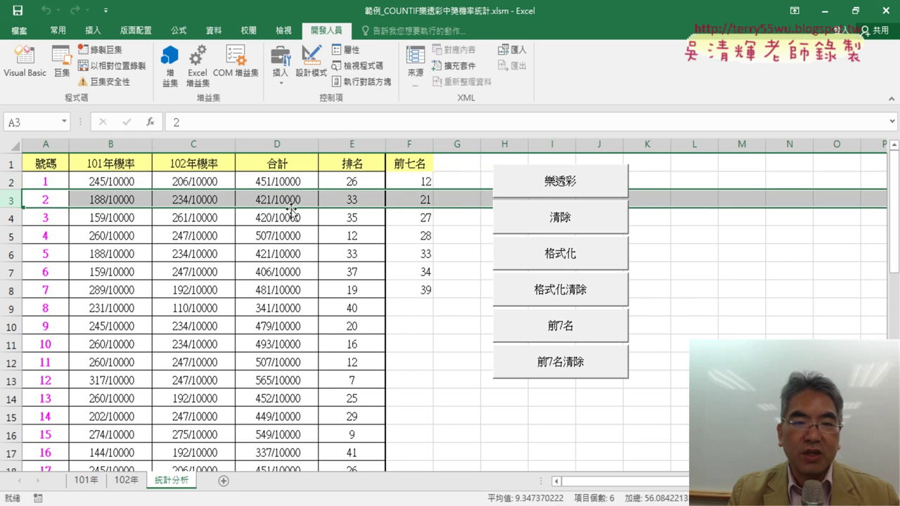
left_click(464, 179)
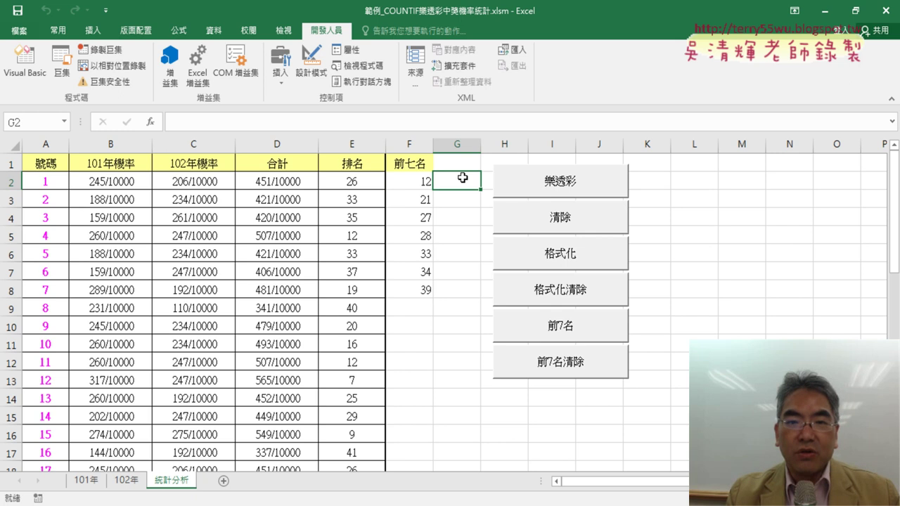
left_click(31, 70)
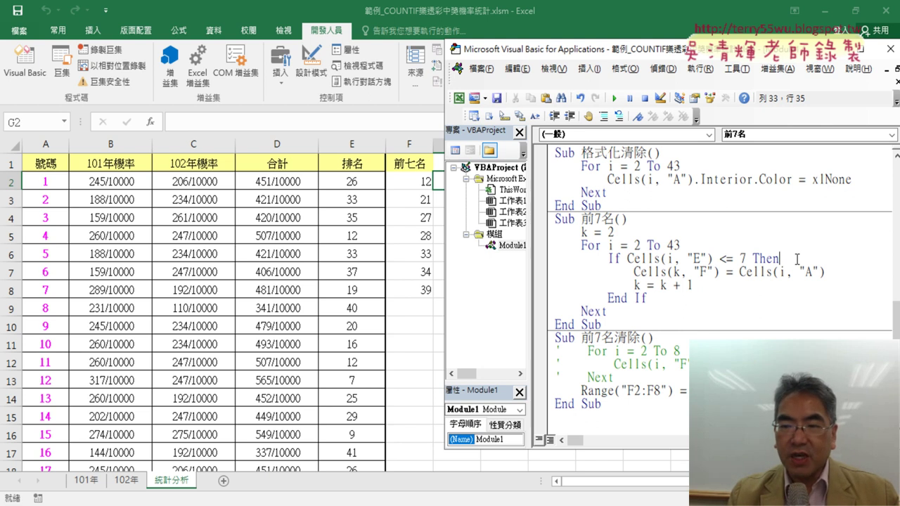
Delete the k = 2 and k = k + 1 lines and start an indented k= line after Then.
key("Return")
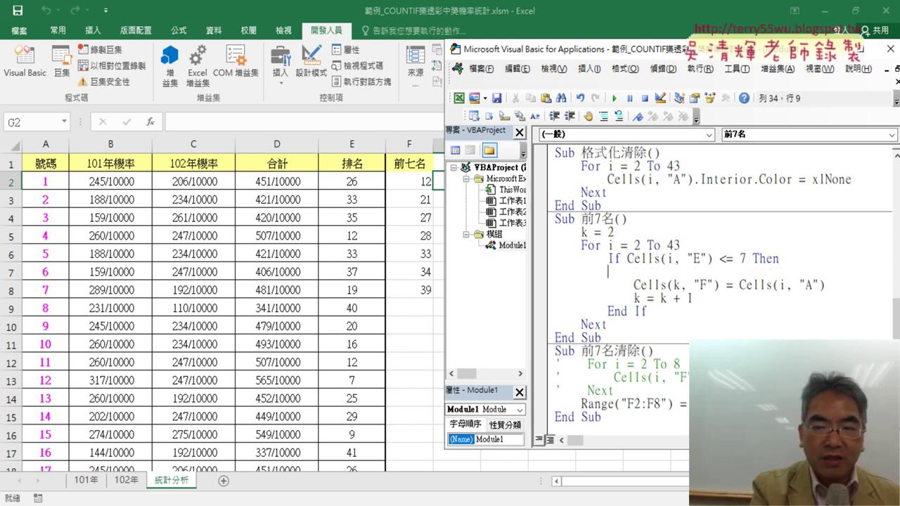
key("Tab")
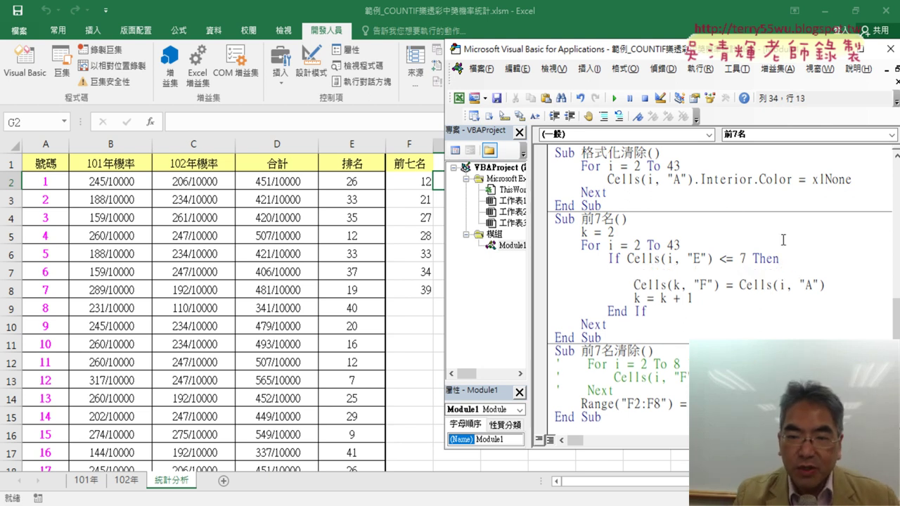
left_click_drag(614, 232, 530, 234)
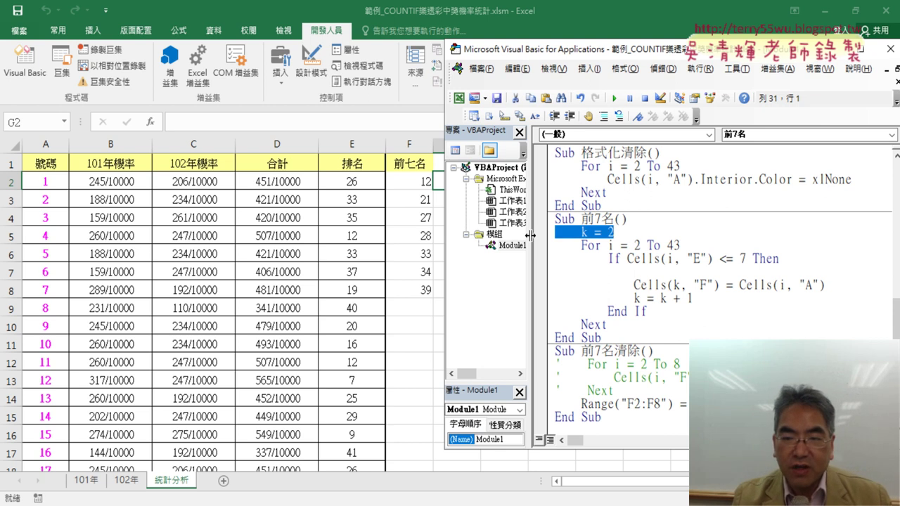
key("Delete")
key("Delete")
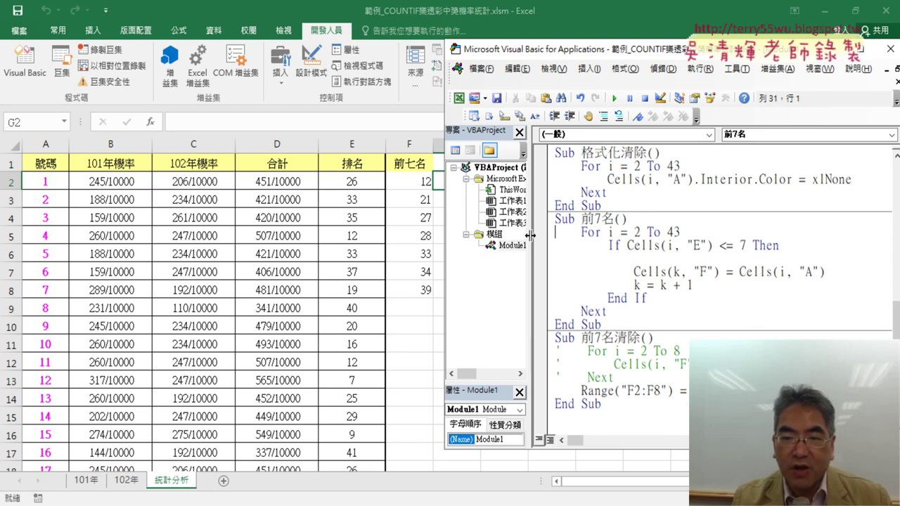
left_click_drag(693, 285, 501, 283)
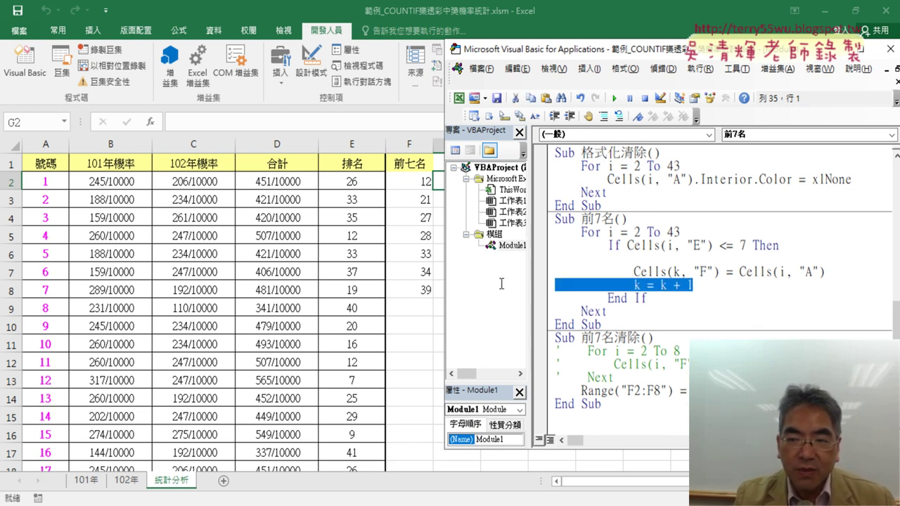
key("Delete")
key("Delete")
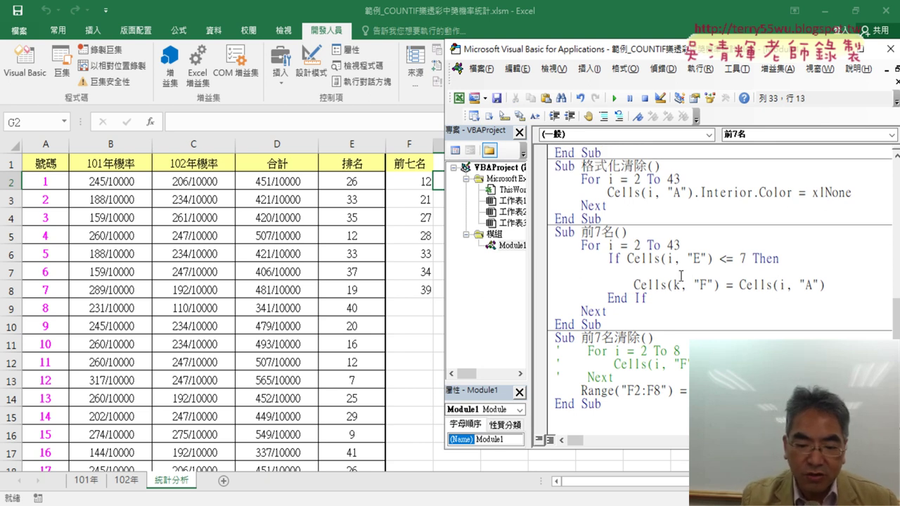
type("k")
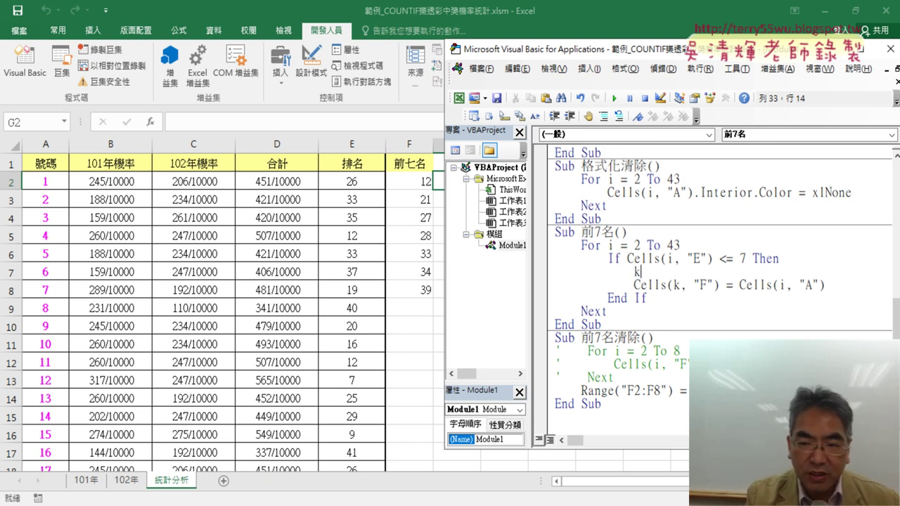
type("=")
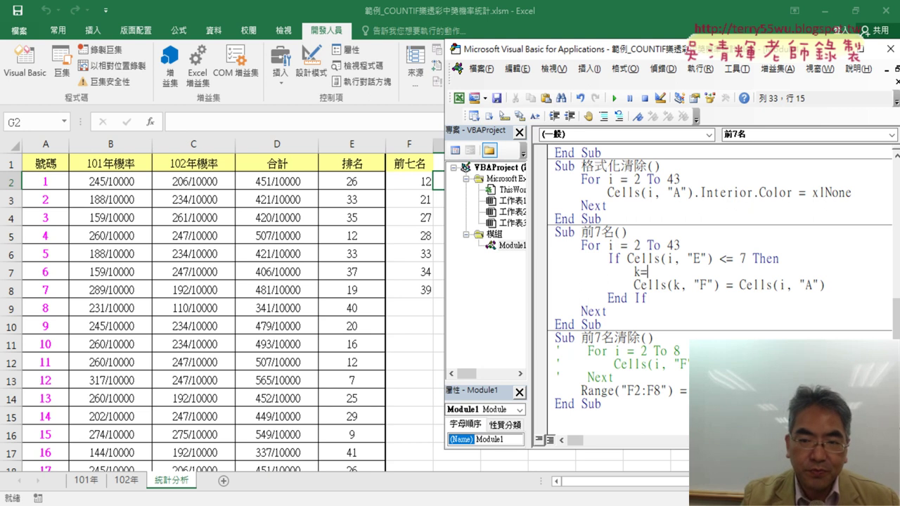
Complete the line as k = Cells(i, "E") + 1 by copying Cells(i, "E") from the If condition.
left_click(714, 258)
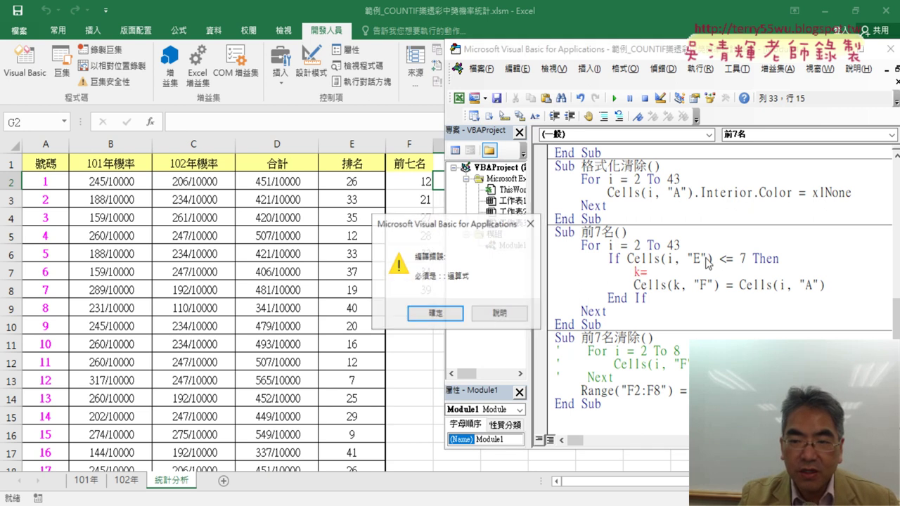
left_click(428, 316)
mouse_move(627, 258)
left_mouse_down()
mouse_move(713, 258)
mouse_move(679, 276)
left_mouse_up()
left_click_drag(734, 272, 647, 273)
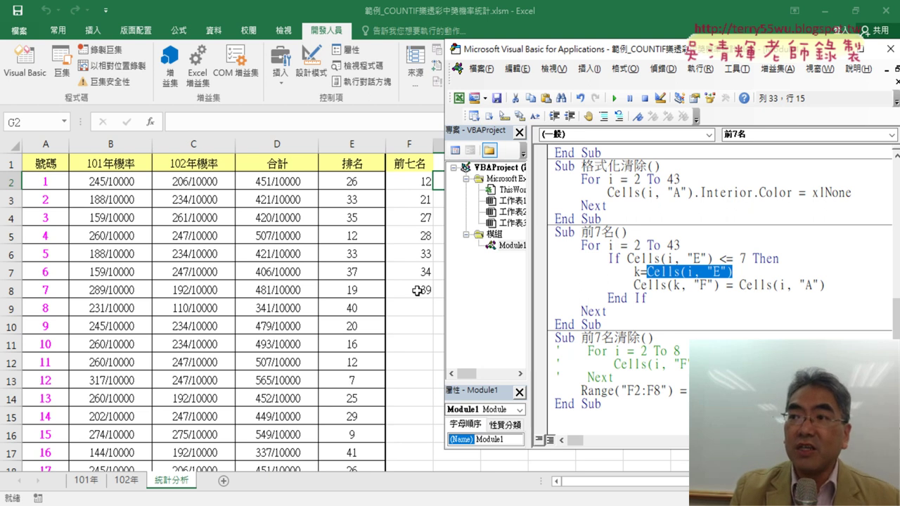
left_click(742, 269)
type("+")
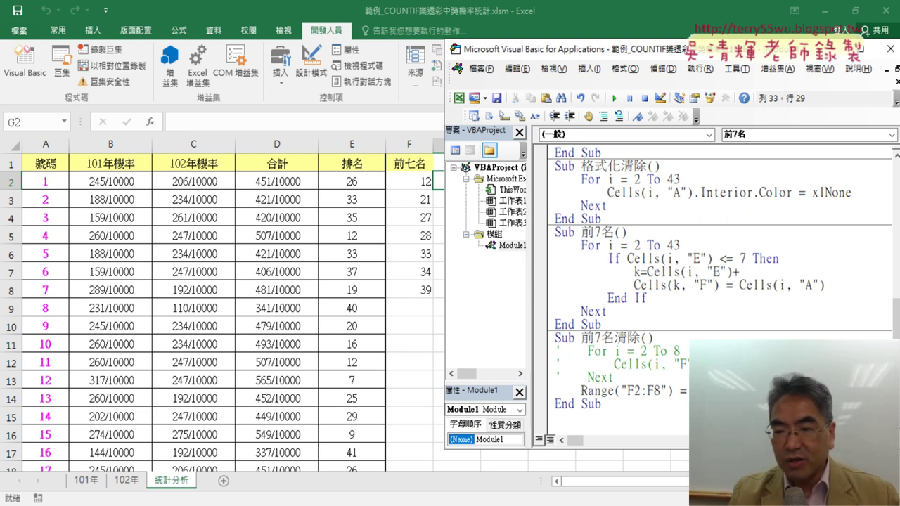
type("1")
key("Down")
key("Down")
key("Down")
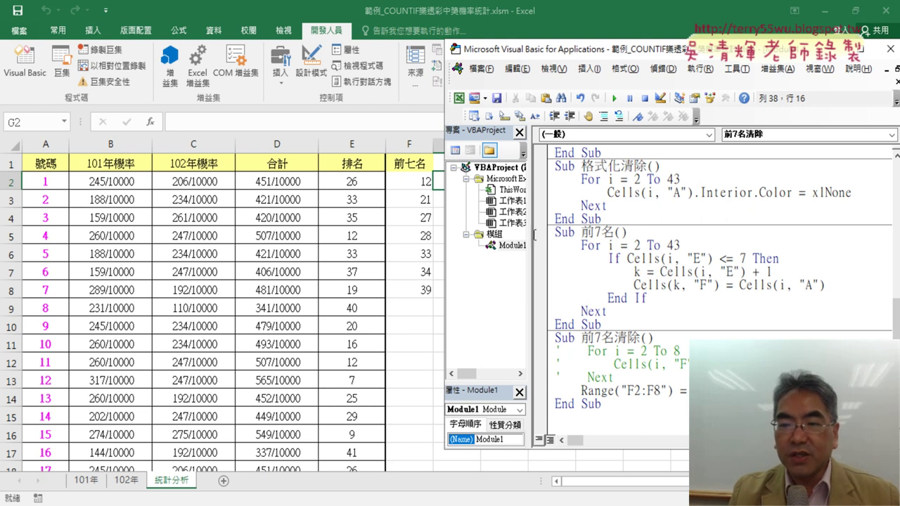
left_click_drag(627, 258, 712, 259)
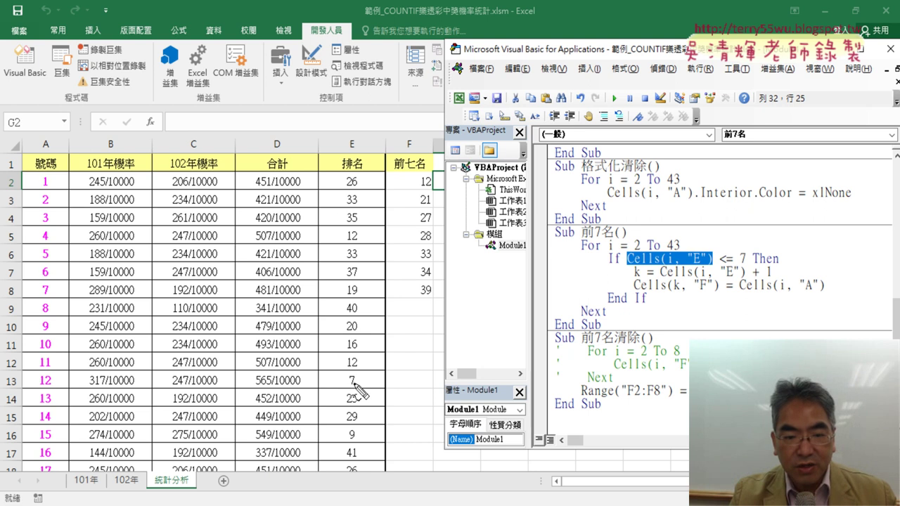
left_click_drag(355, 397, 360, 402)
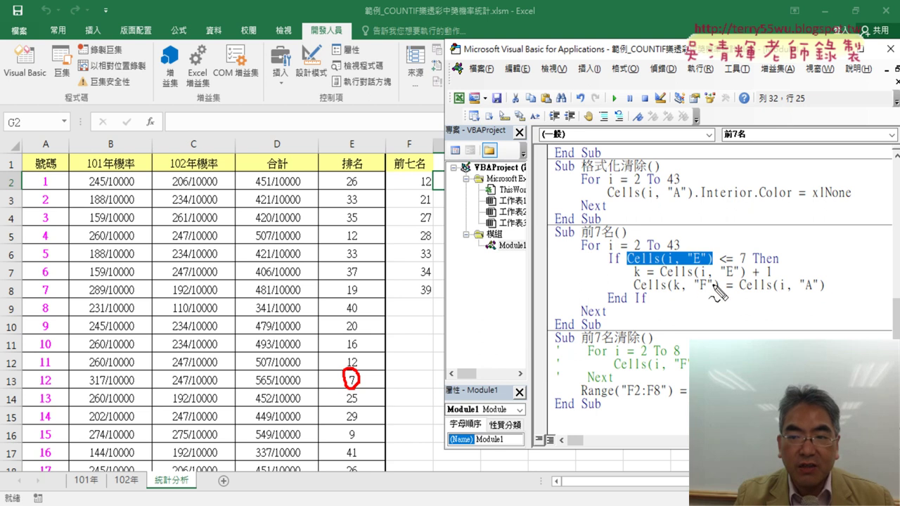
left_click_drag(670, 279, 769, 276)
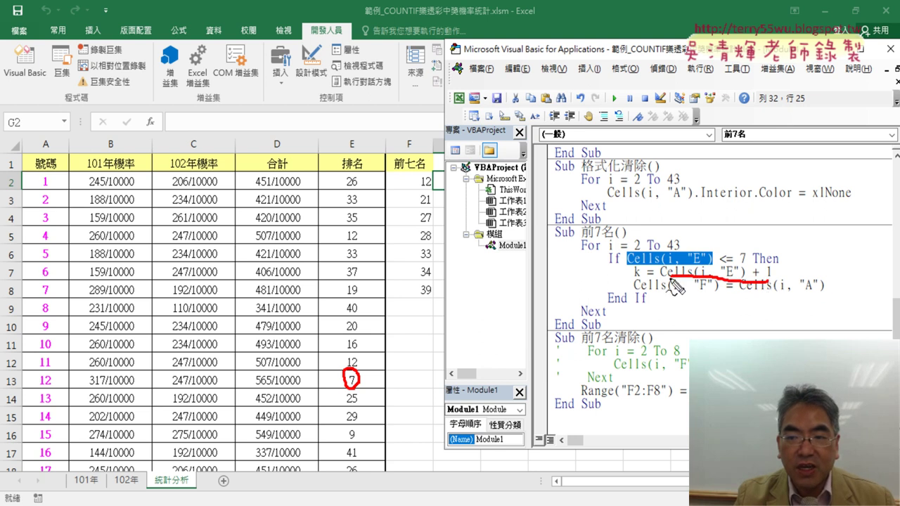
left_click_drag(643, 280, 631, 280)
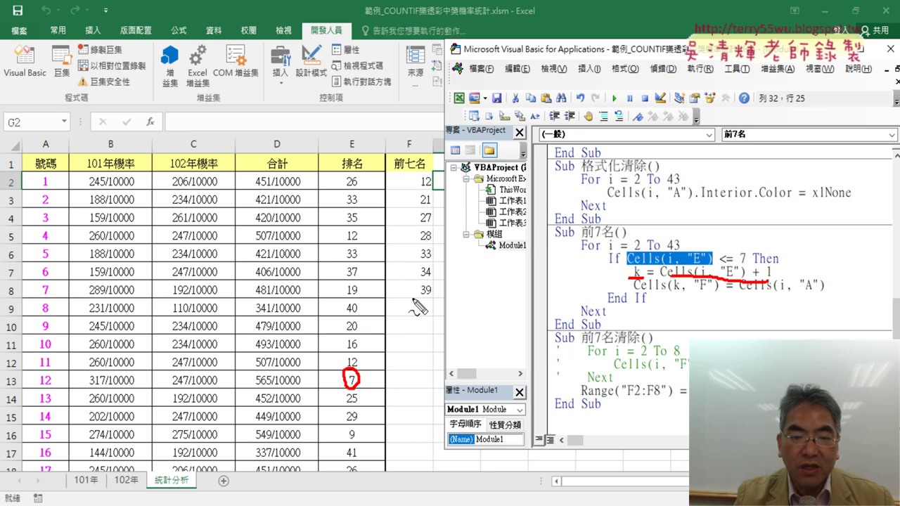
key("Escape")
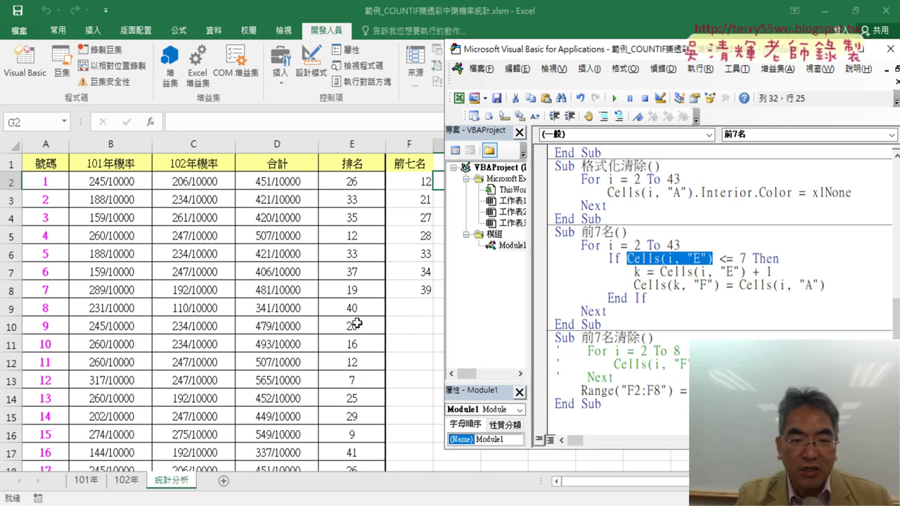
left_click(357, 379)
scroll(357, 380, "down", 2)
scroll(357, 380, "down", 4)
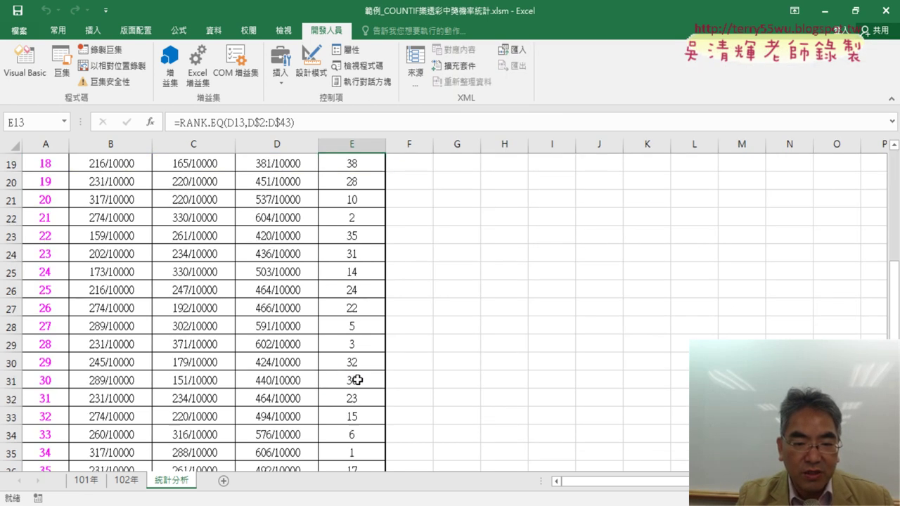
left_click(352, 218)
left_click(25, 63)
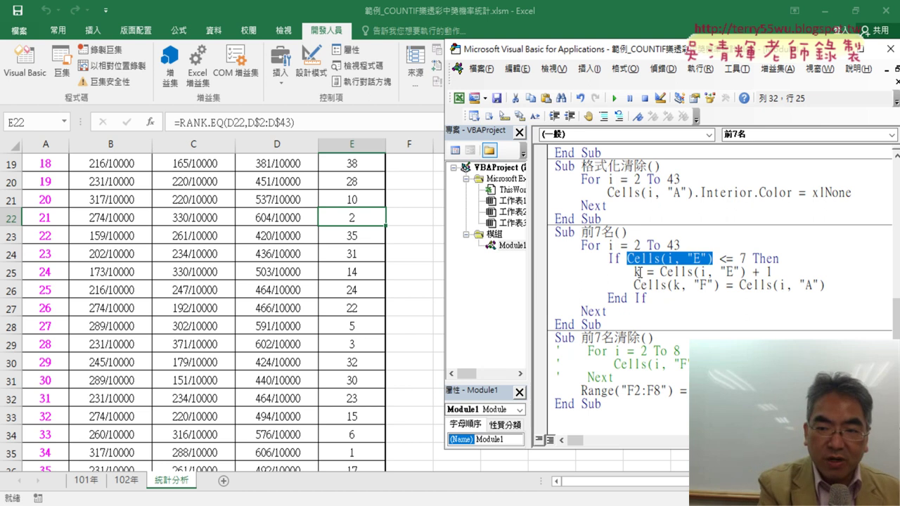
Undo back to the counter version, then delete its k = 2 and k = k + 1 lines.
key("ctrl+z")
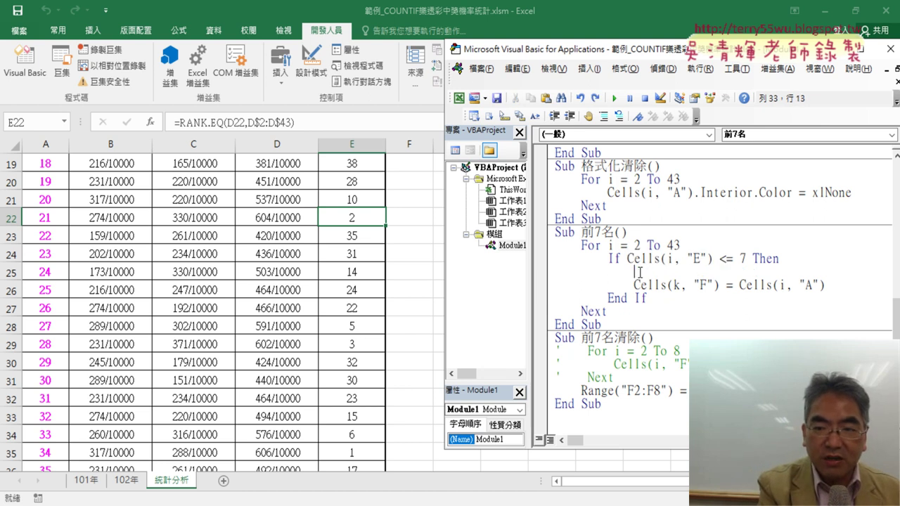
key("ctrl+z")
key("ctrl+z")
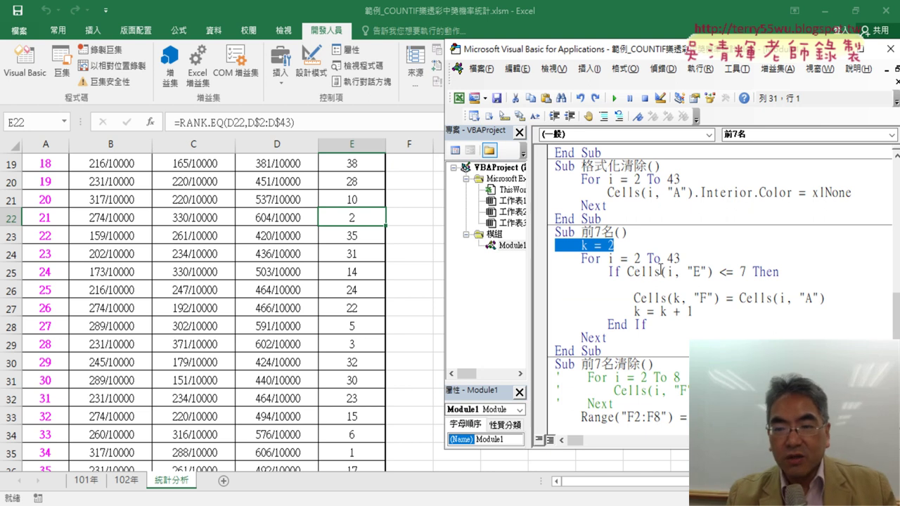
left_click(634, 247)
key("shift+Home")
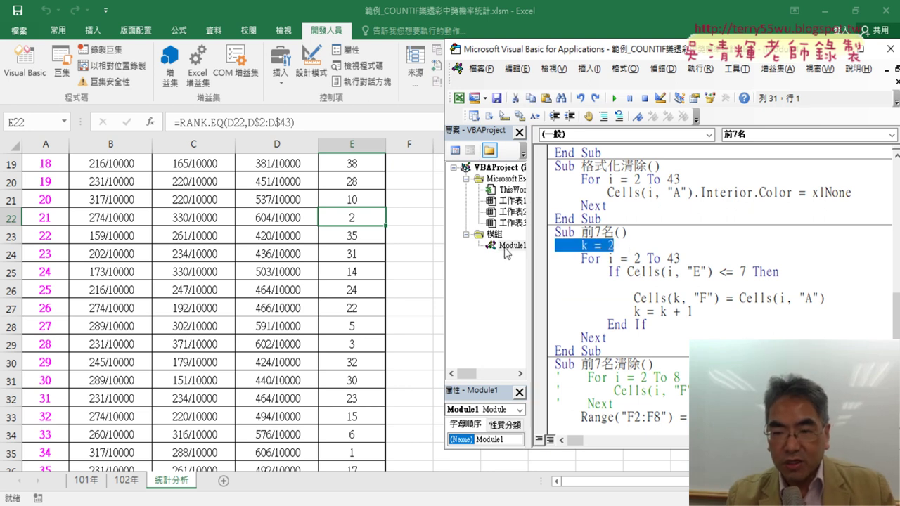
key("Delete")
key("Delete")
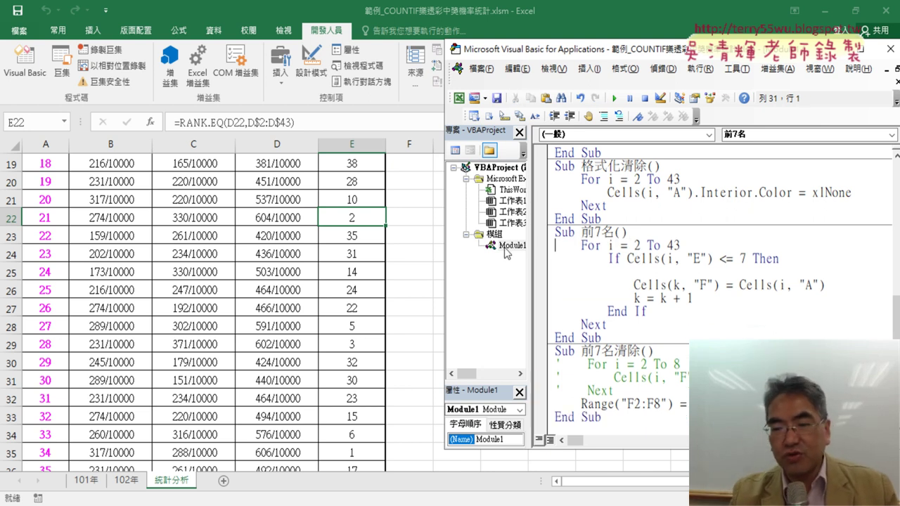
left_click(527, 296)
key("Delete")
key("Delete")
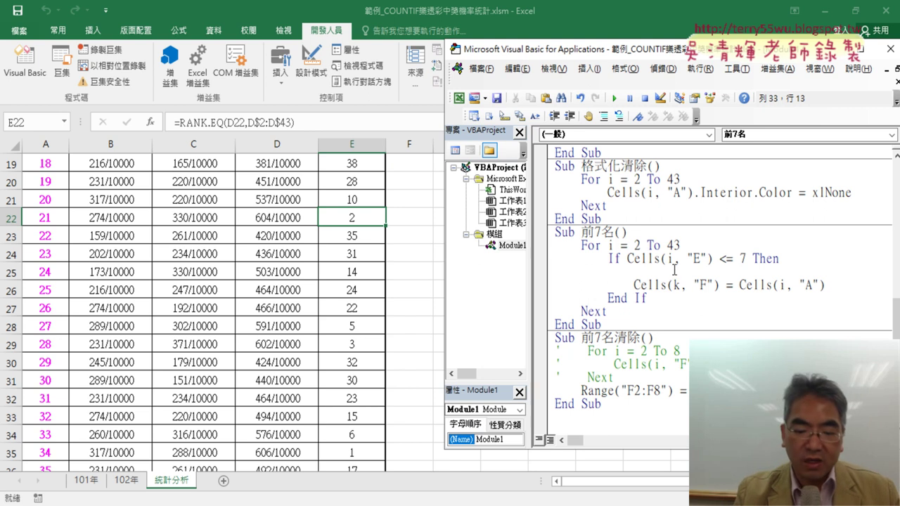
Write k = Cells(i, "E") + 1 above the Cells(k, "F") assignment.
type("k=")
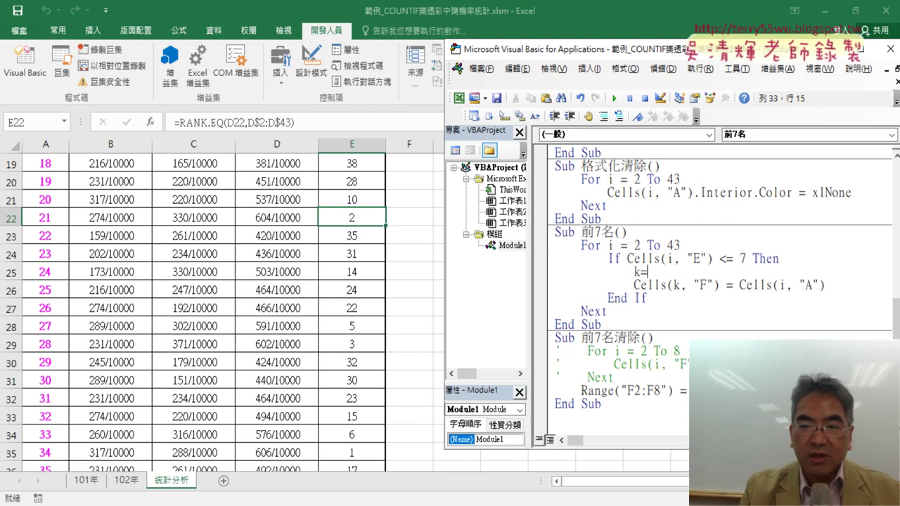
left_click(628, 259)
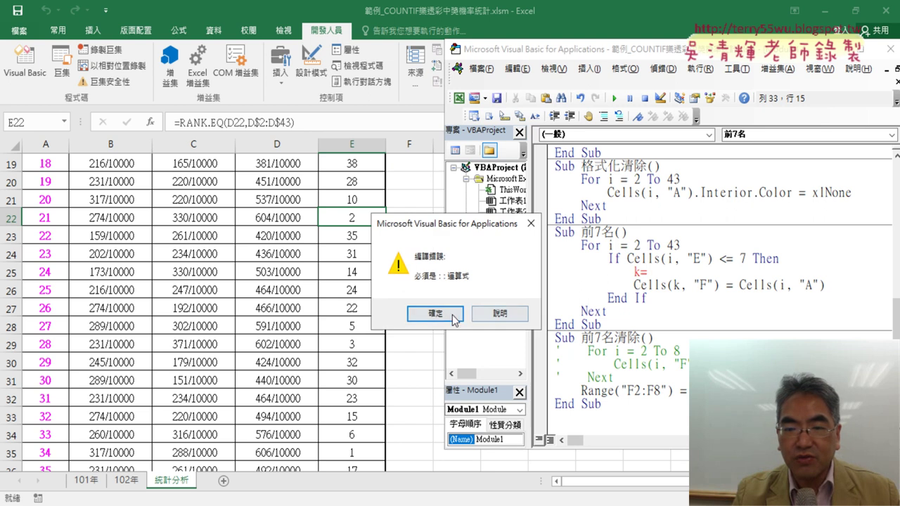
key("Return")
left_click_drag(625, 258, 712, 260)
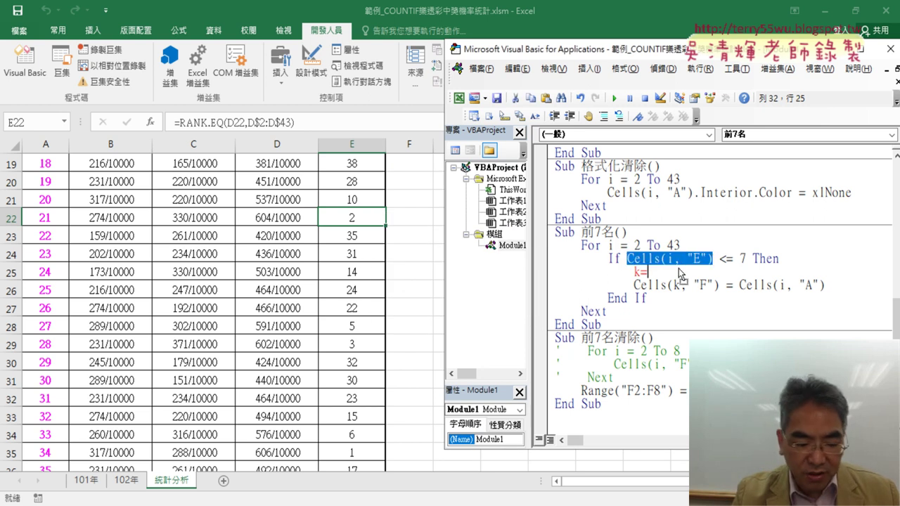
left_click_drag(679, 274, 679, 274)
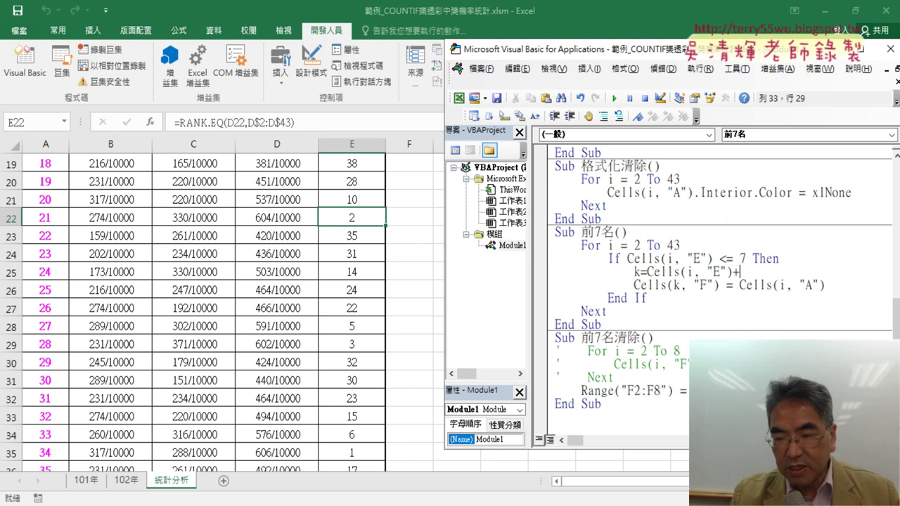
type("1")
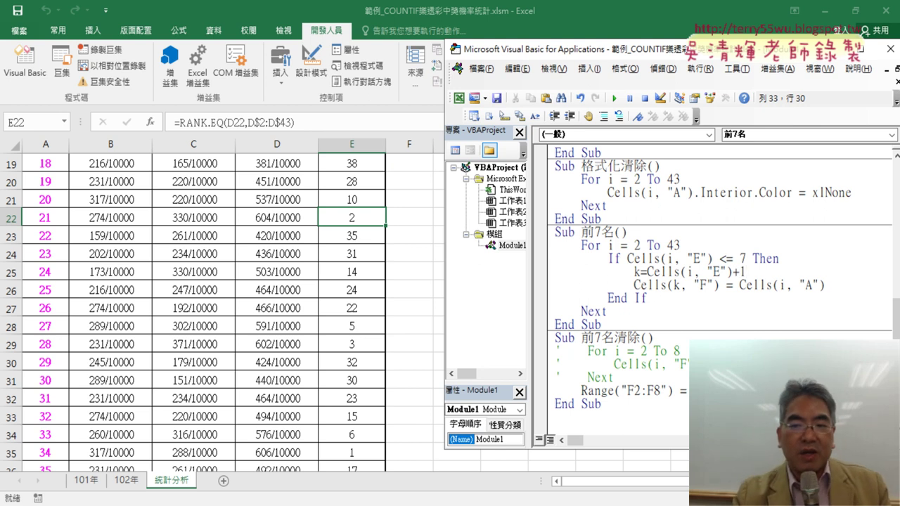
left_click(679, 284)
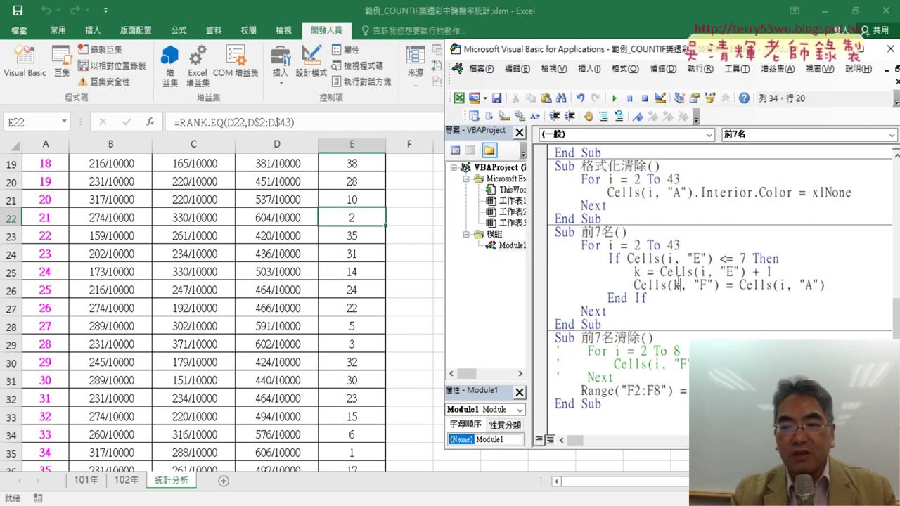
double_click(676, 284)
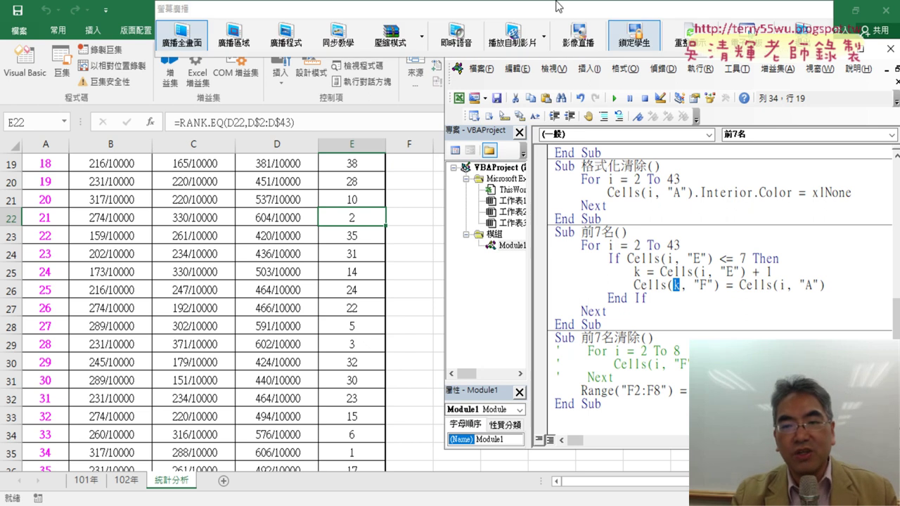
left_click(640, 272)
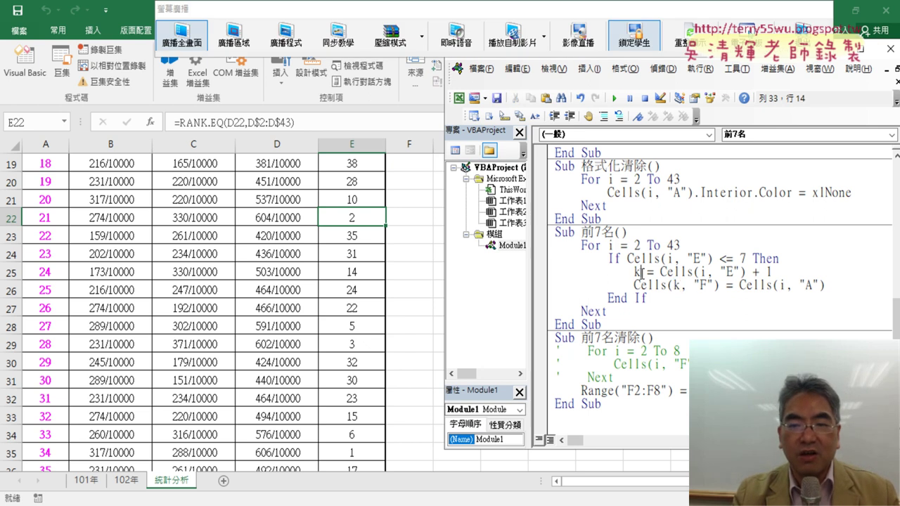
Clear column F with the 前7名清除 button and return to the VBA editor.
scroll(403, 230, "up", 1)
left_click(404, 230)
scroll(404, 231, "up", 3)
scroll(403, 231, "up", 3)
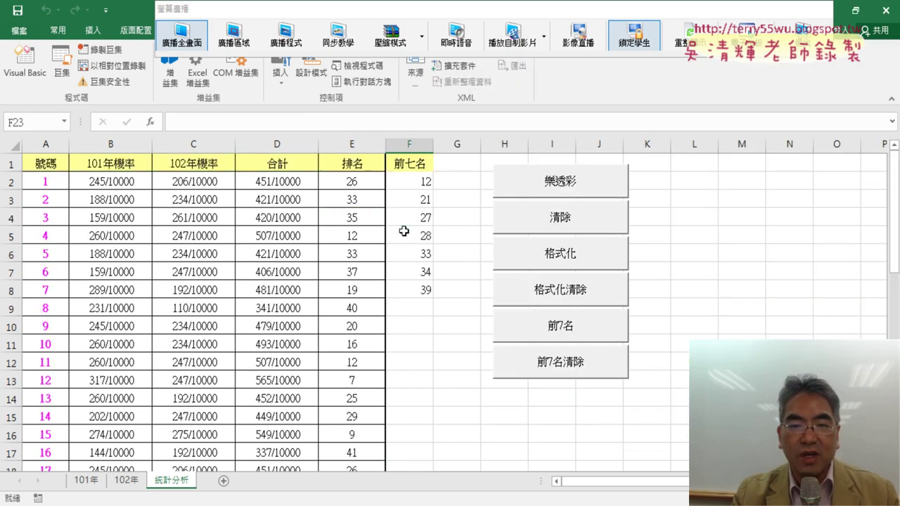
left_click(570, 373)
left_click(27, 61)
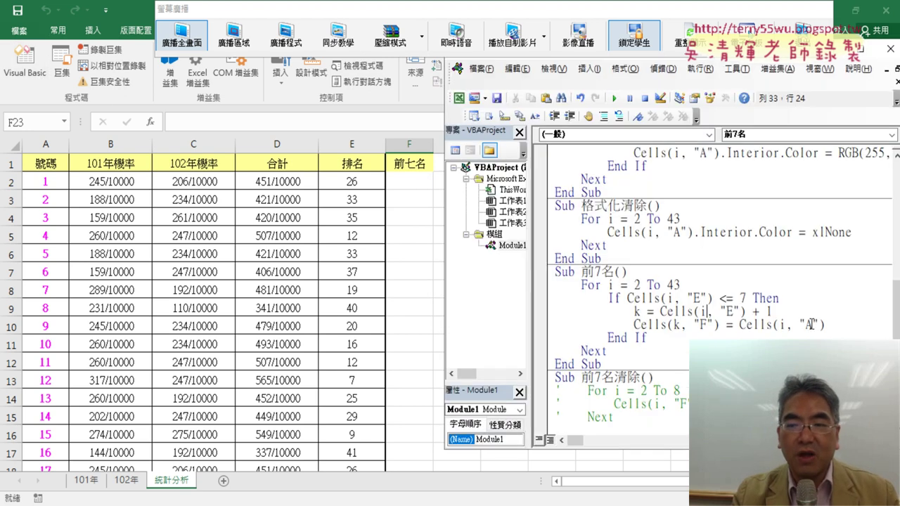
Set a breakpoint on the k line, run 前7名, and step until 12 is written into F8.
left_click(546, 312)
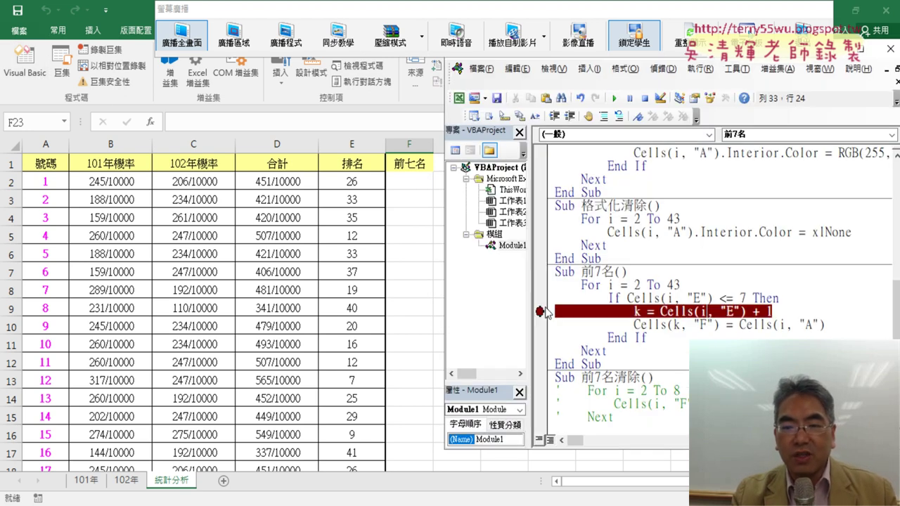
left_click(614, 99)
mouse_move(665, 299)
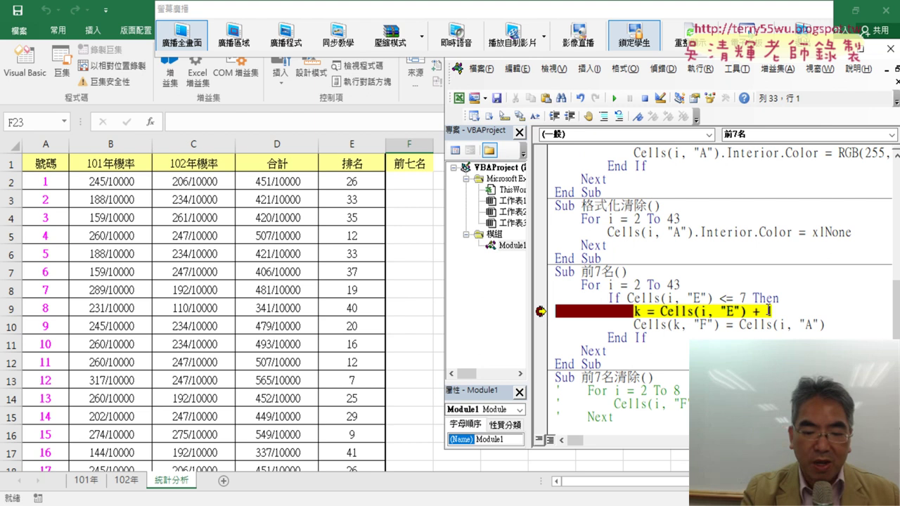
key("F8")
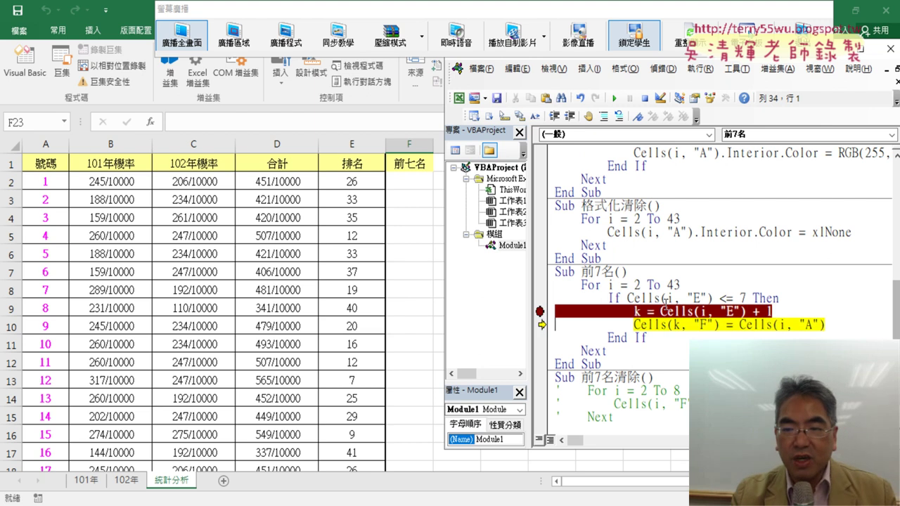
mouse_move(636, 310)
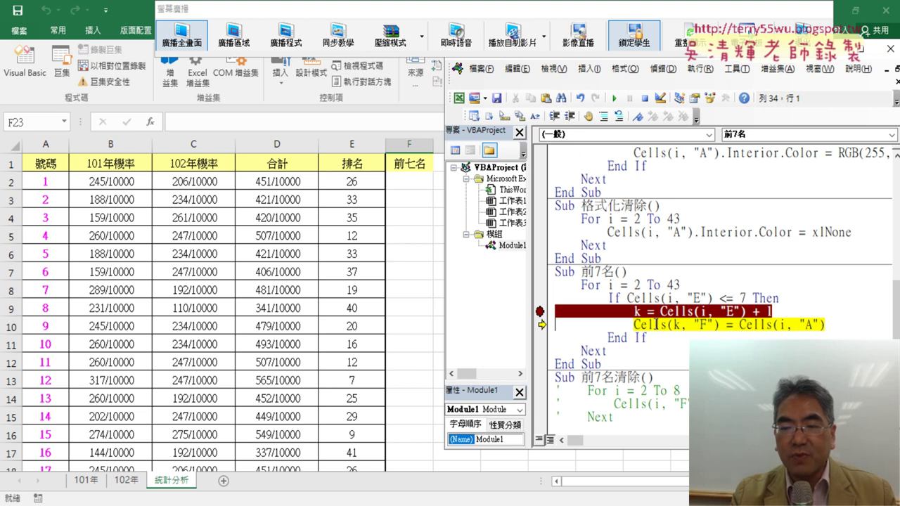
key("F8")
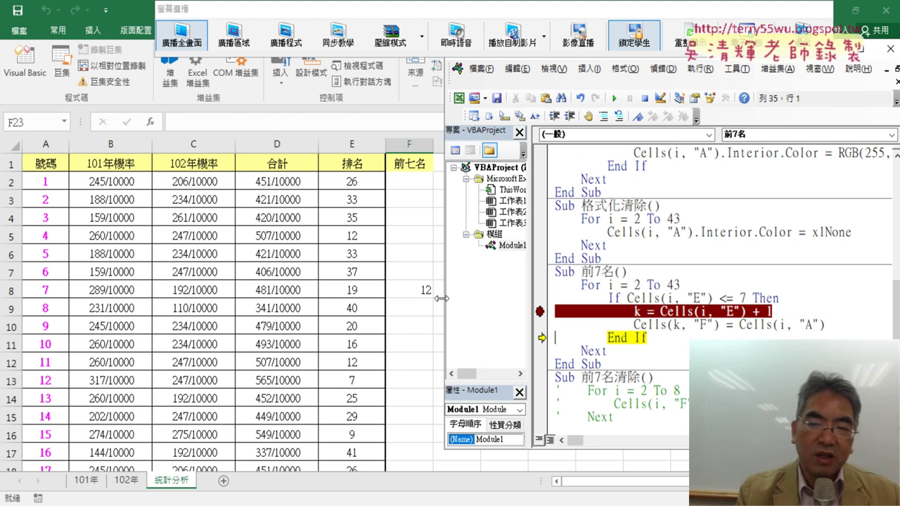
Run to the breakpoint again, step until 21 lands in F3, then remove the breakpoint.
left_click(614, 99)
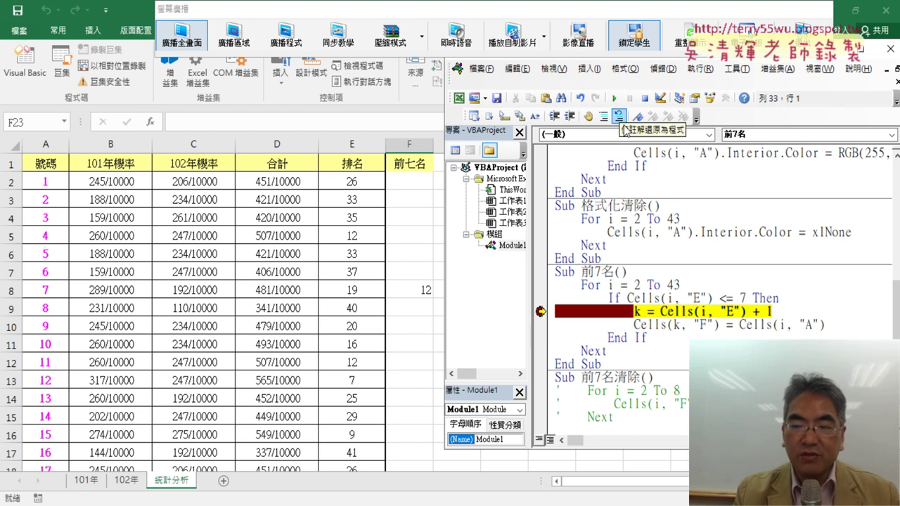
mouse_move(764, 324)
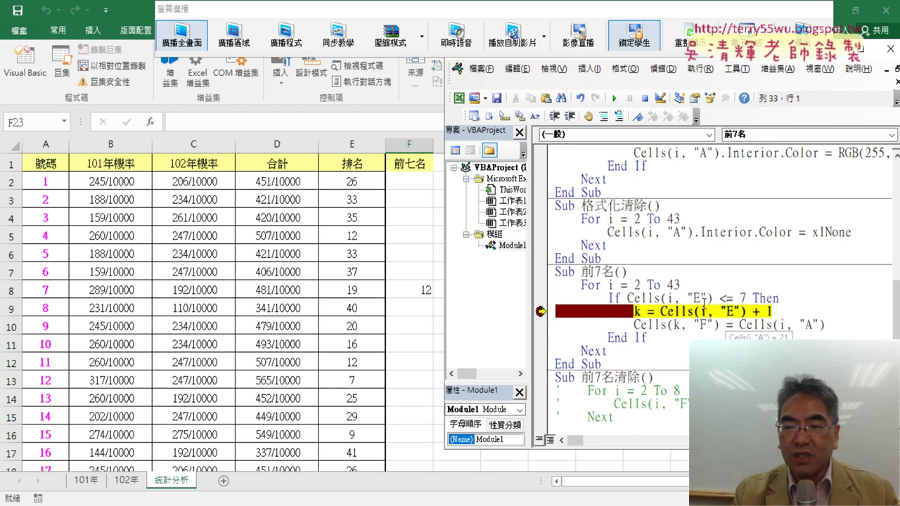
mouse_move(679, 311)
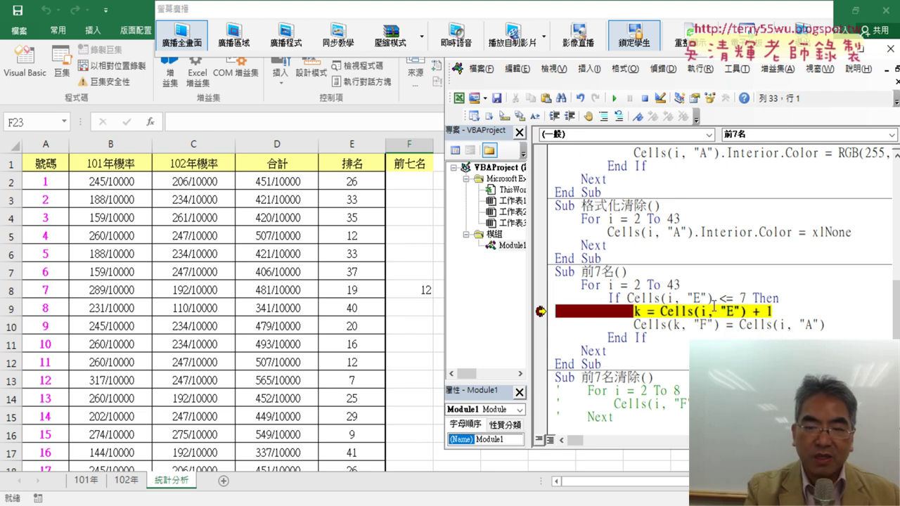
key("F8")
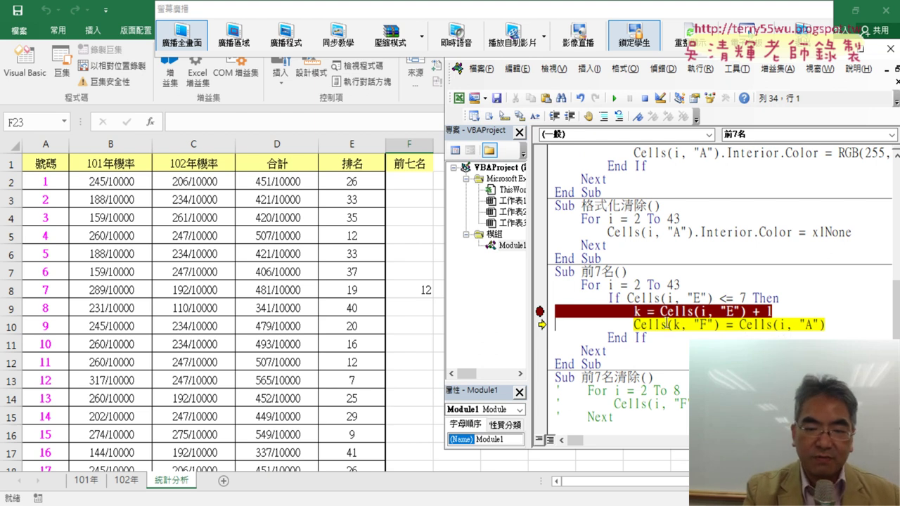
key("F8")
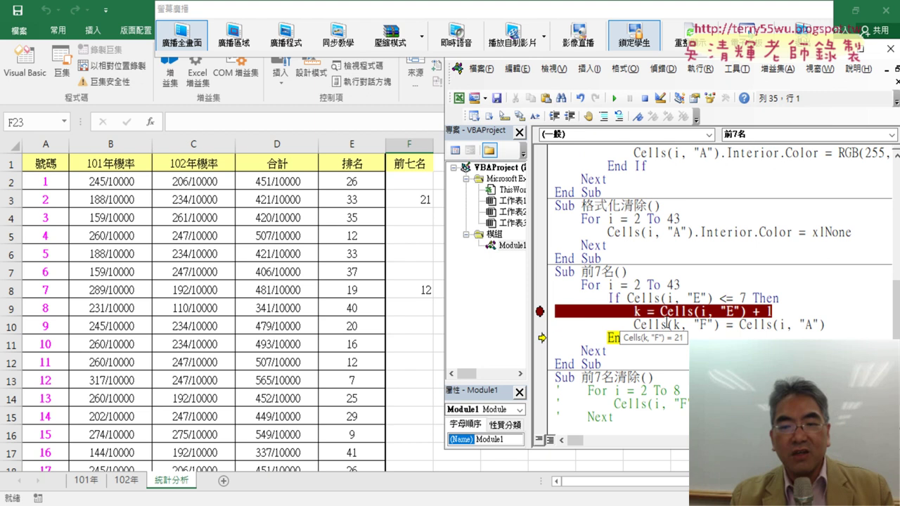
left_click(540, 314)
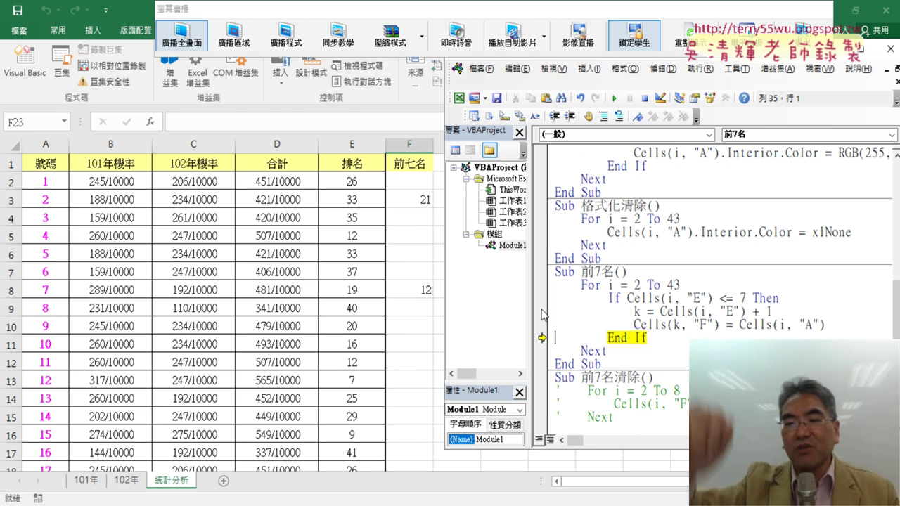
Continue 前7名 to completion, filling F2:F8 with 34, 21, 28, 39, 27, 33, 12.
left_click(615, 100)
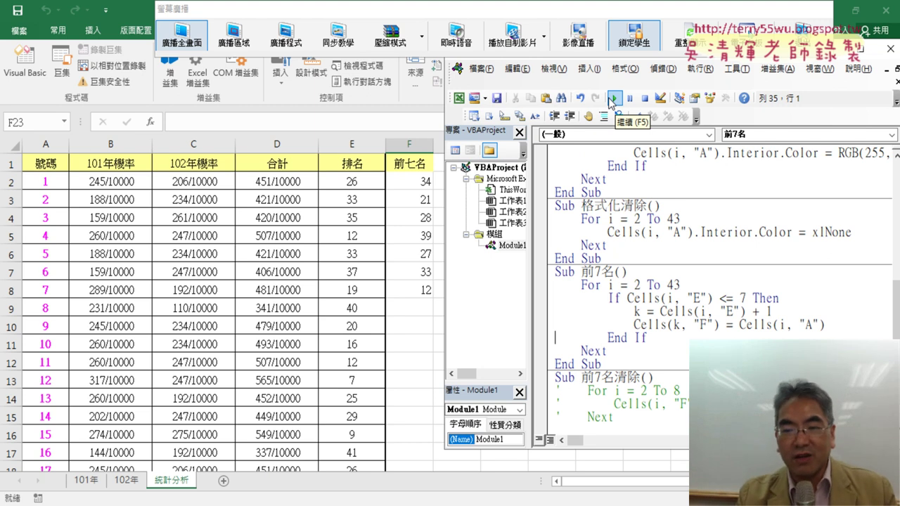
left_click_drag(660, 310, 771, 311)
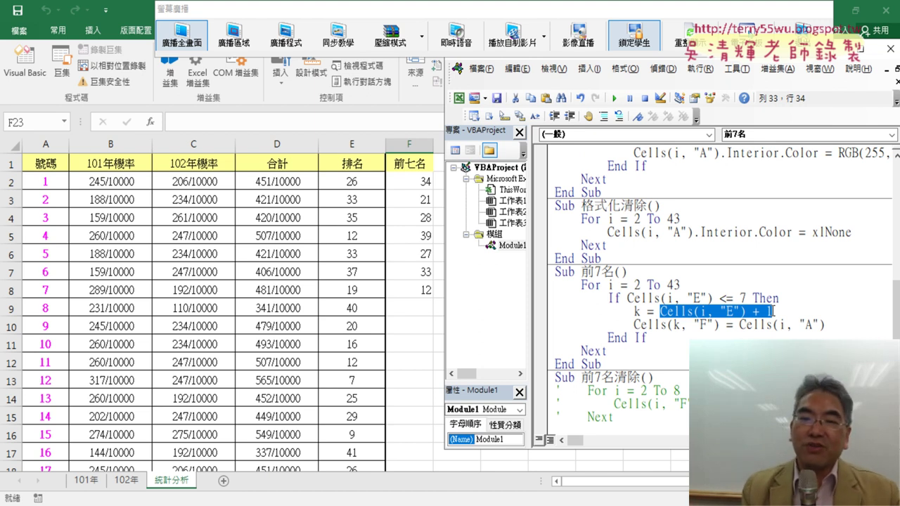
Check column E ranks: 34 in row 35 ranked 1, 21 in row 22 ranked 2.
left_click(410, 181)
scroll(353, 274, "down", 1)
scroll(351, 283, "down", 8)
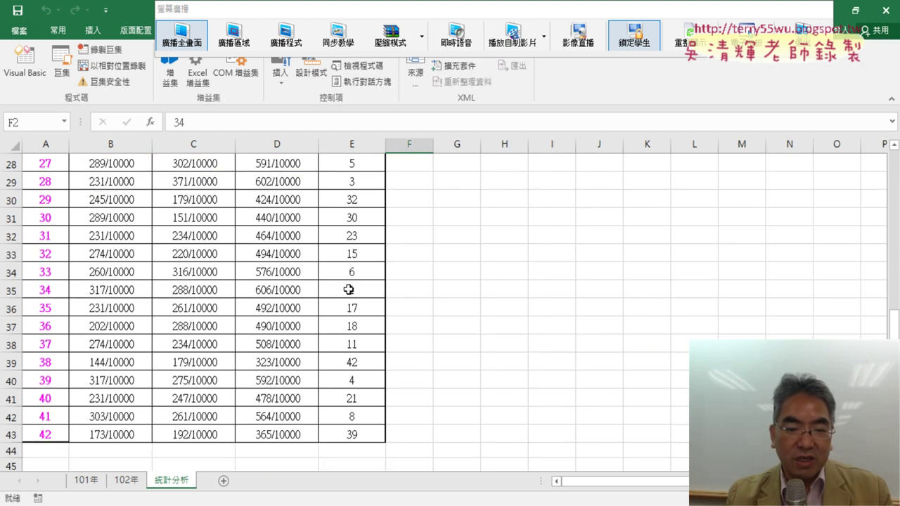
left_click_drag(349, 290, 44, 289)
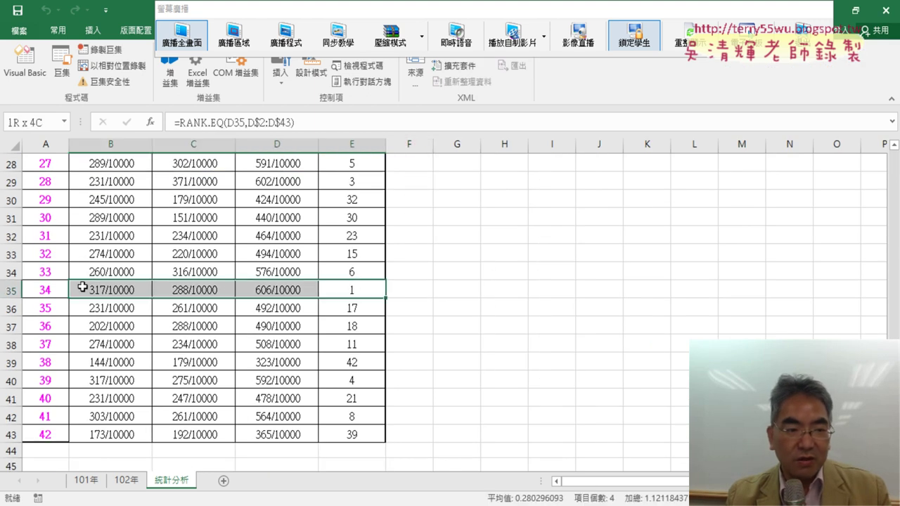
scroll(246, 311, "up", 7)
scroll(301, 311, "up", 2)
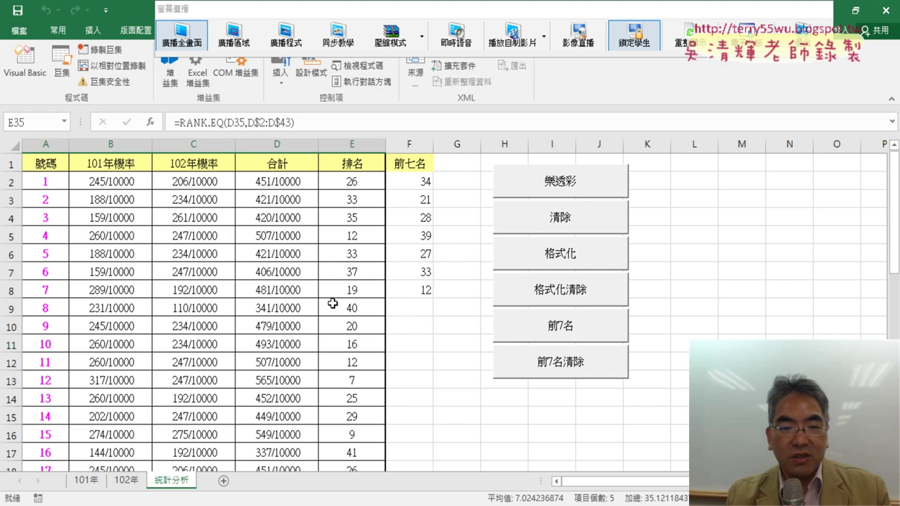
scroll(316, 306, "down", 2)
scroll(337, 307, "down", 1)
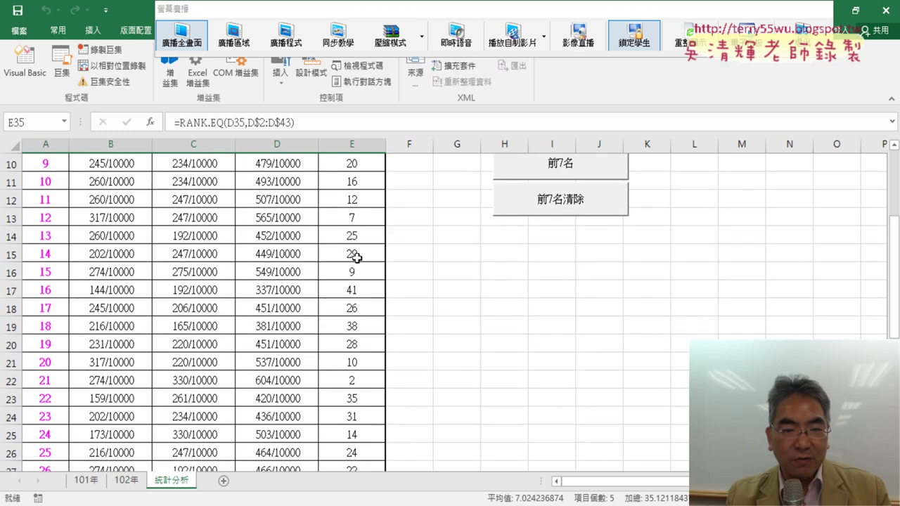
left_click(353, 383)
left_click(62, 380)
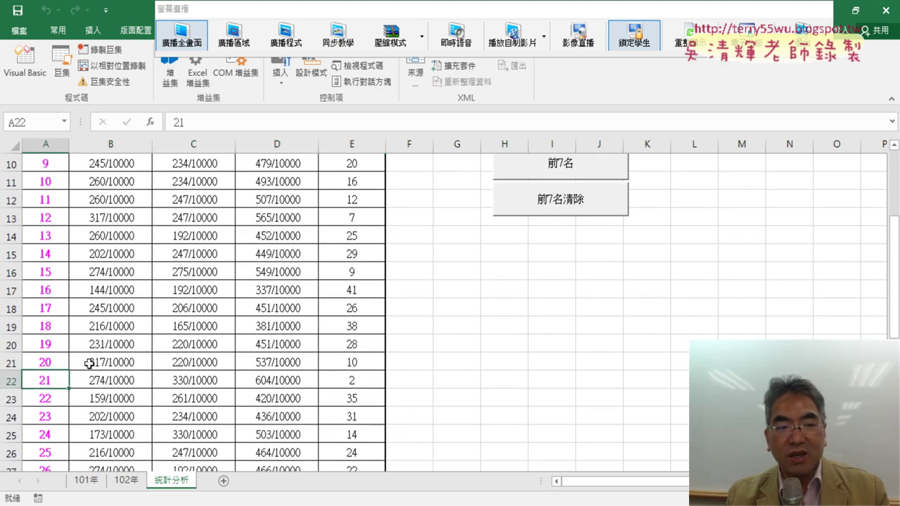
Select the seven results in F2:F8.
scroll(380, 276, "up", 3)
left_click(417, 185)
left_click_drag(413, 197, 414, 289)
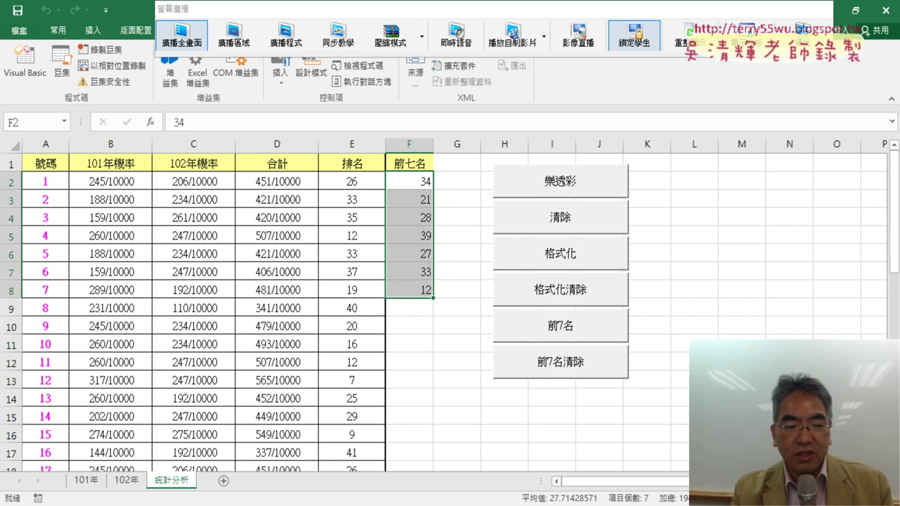
Show the COUNTIF formula in B2, then bring up the VBA editor with Module1's code.
left_click(470, 263)
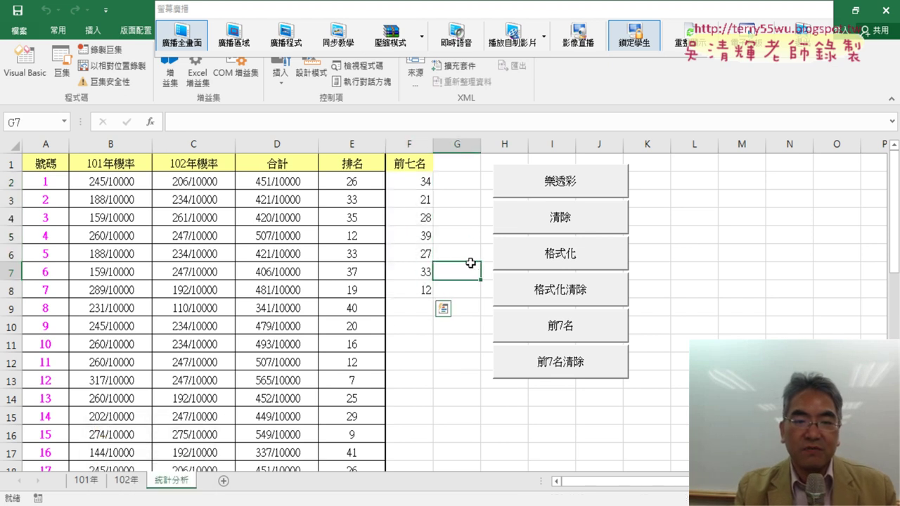
left_click(104, 184)
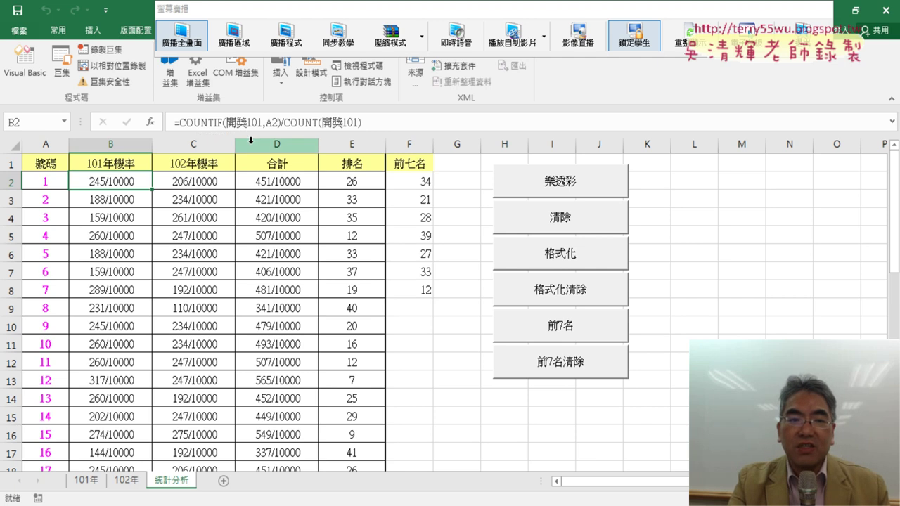
left_click(34, 75)
scroll(573, 281, "up", 7)
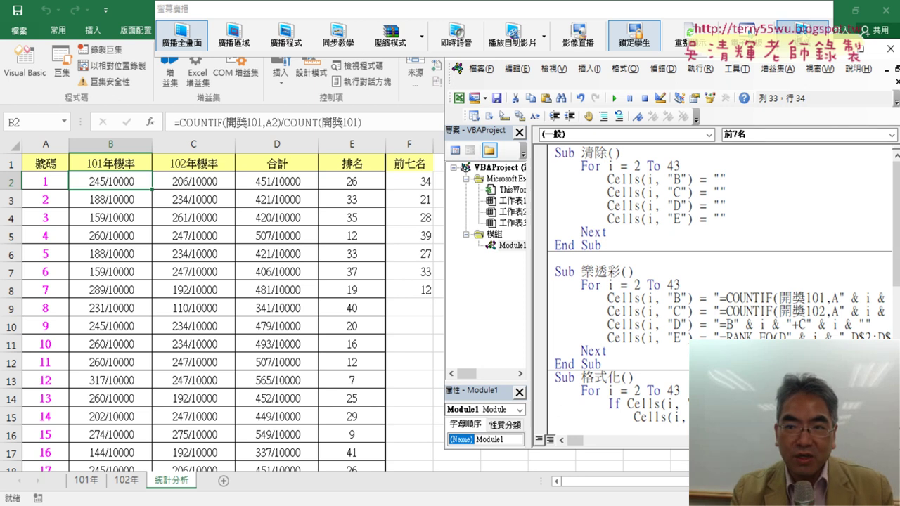
Close the classroom broadcast, then move the VBA editor left and widen it to show full 前7名 lines.
left_click(801, 36)
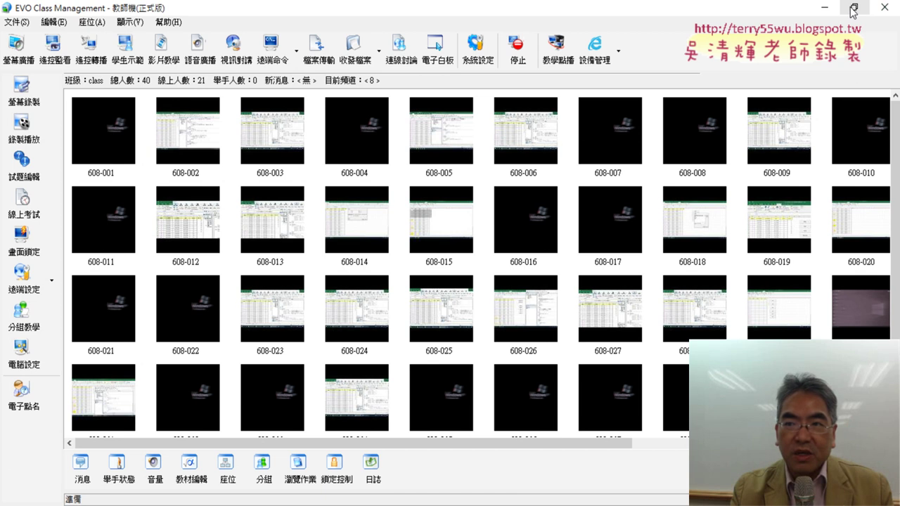
left_click(825, 10)
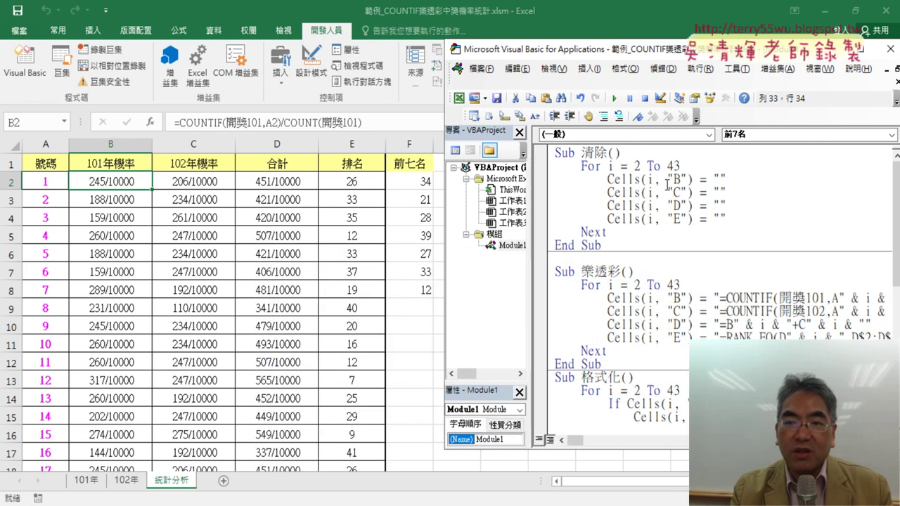
left_click_drag(654, 53, 438, 46)
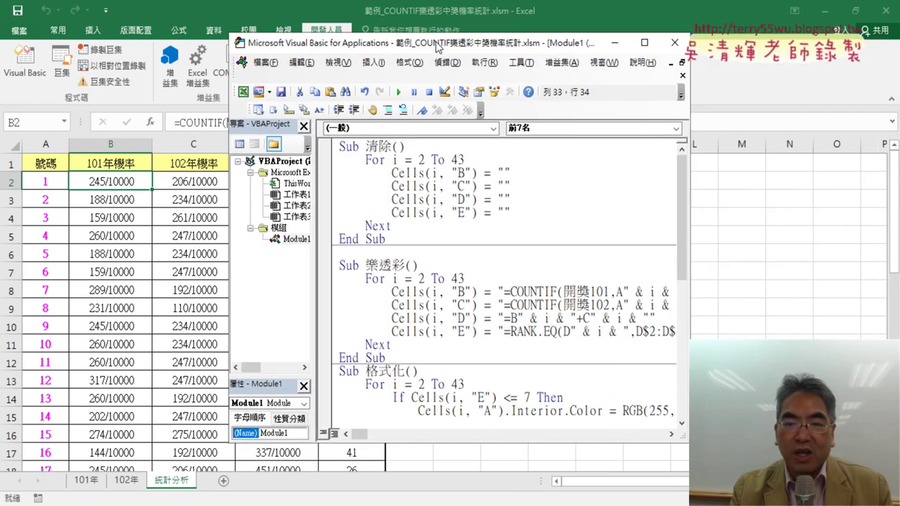
scroll(425, 161, "down", 3)
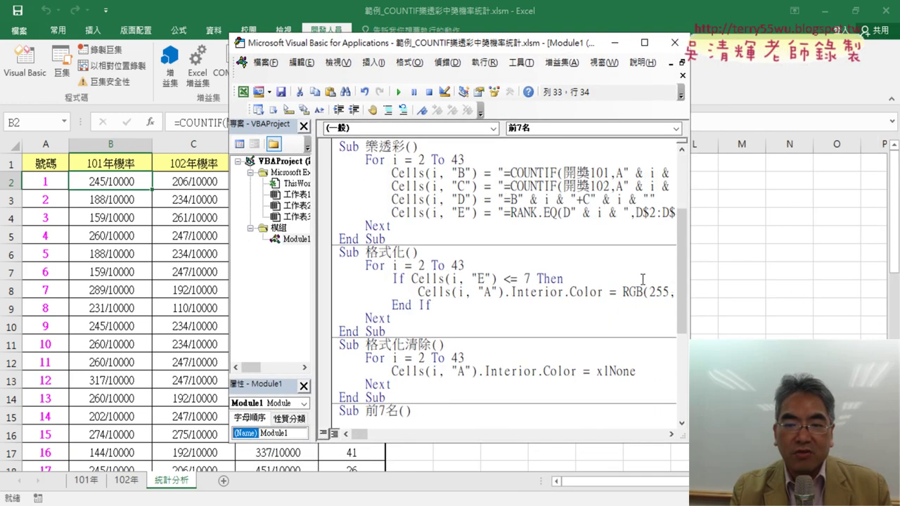
scroll(642, 279, "down", 3)
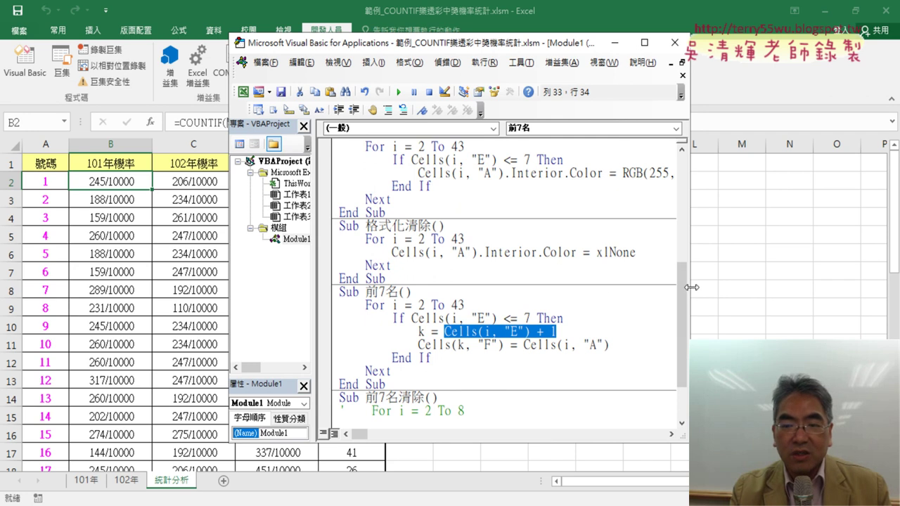
left_click_drag(689, 287, 829, 287)
left_click(641, 308)
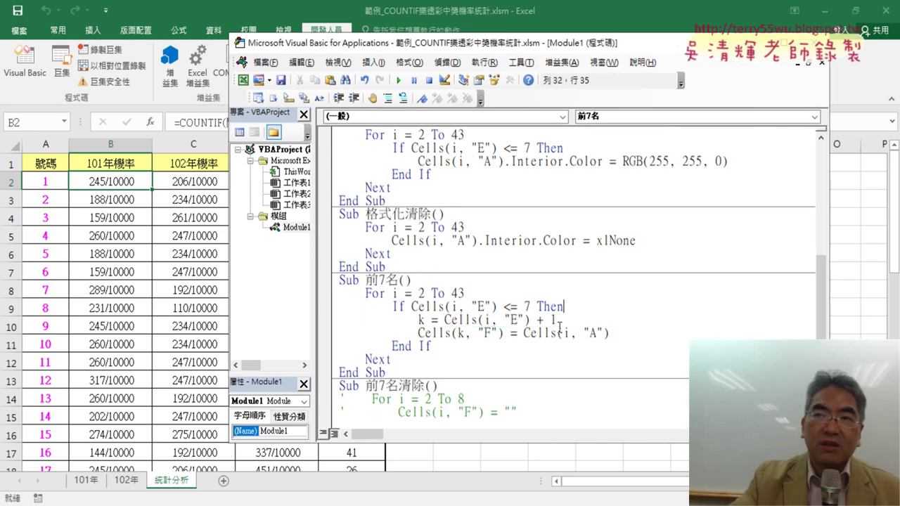